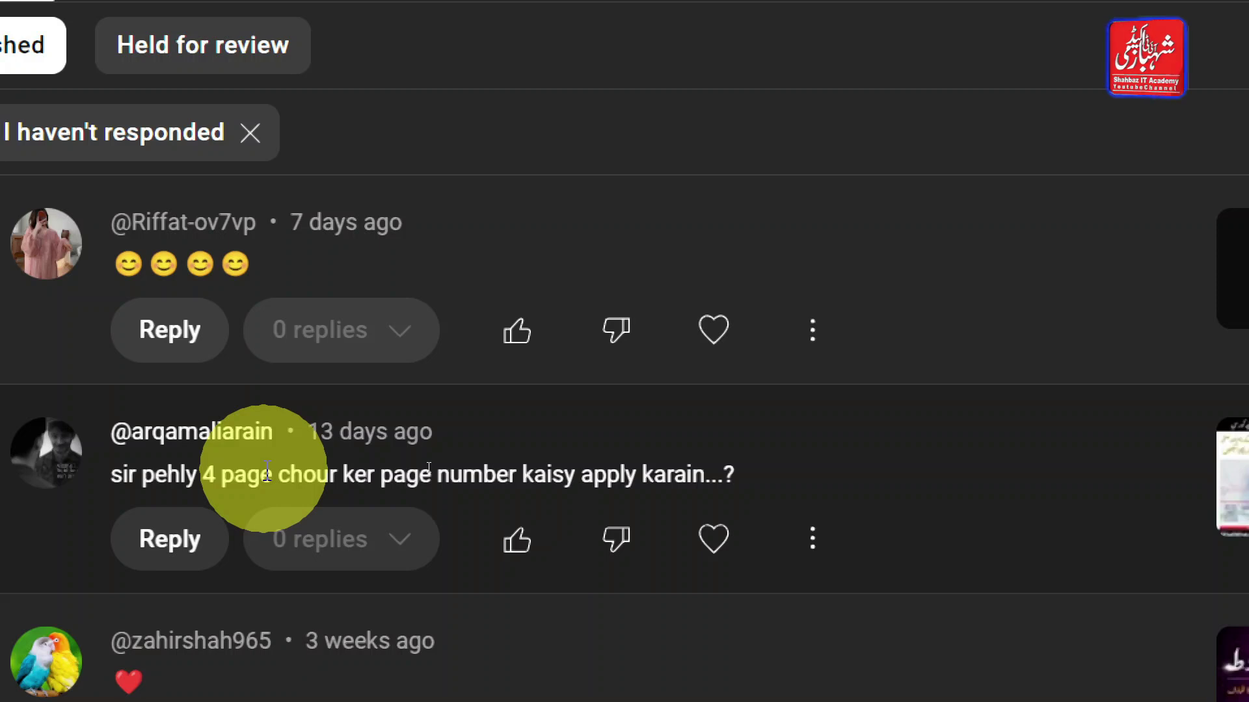
Switch to InPage and bring the book document forward in place of the untitled number list.
key(alt+Tab)
key(alt+Tab)
key(alt+Tab)
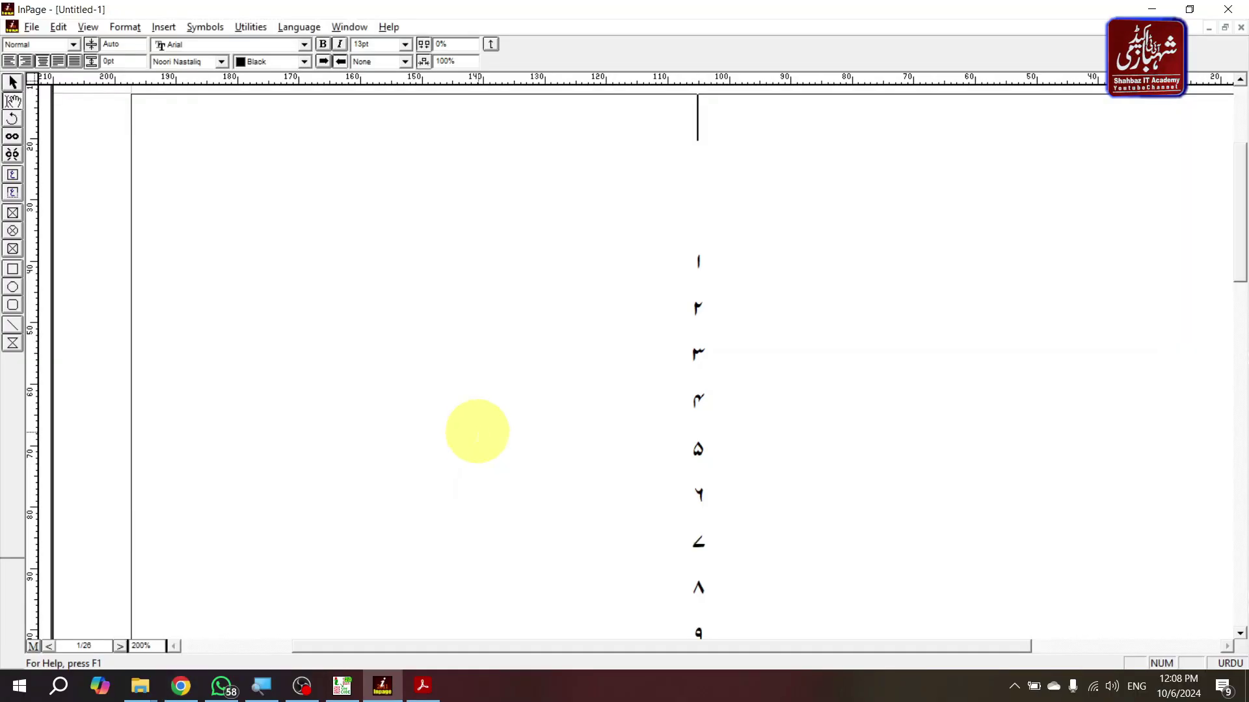
click(533, 325)
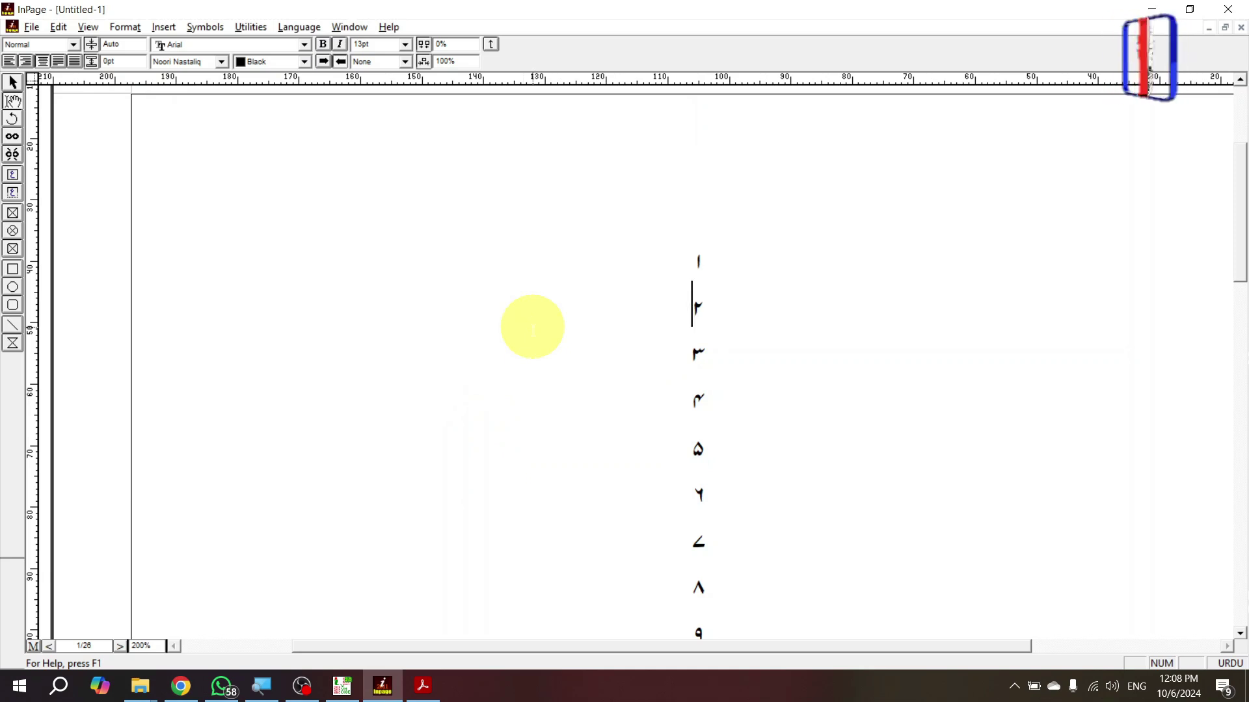
key(ctrl+Tab)
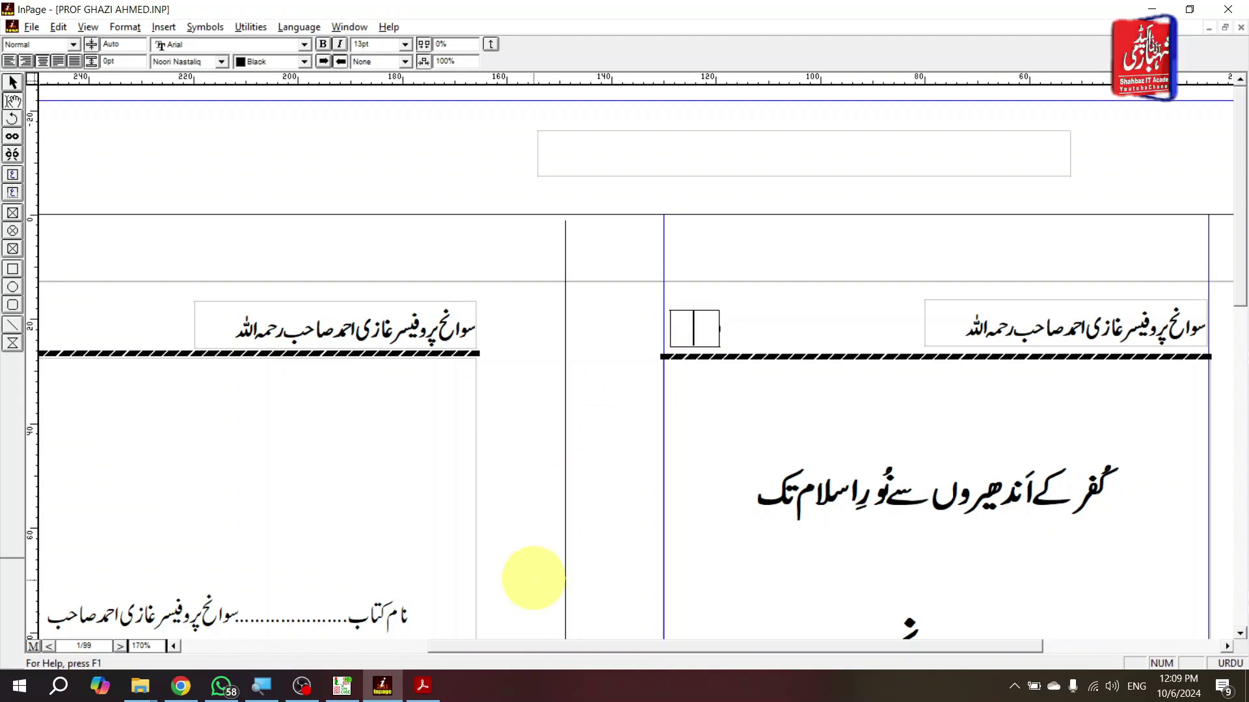
Switch to Acrobat and examine the header page-number ovals in the book PDF, from the unnumbered opening pages through the first numbered pages.
click(430, 687)
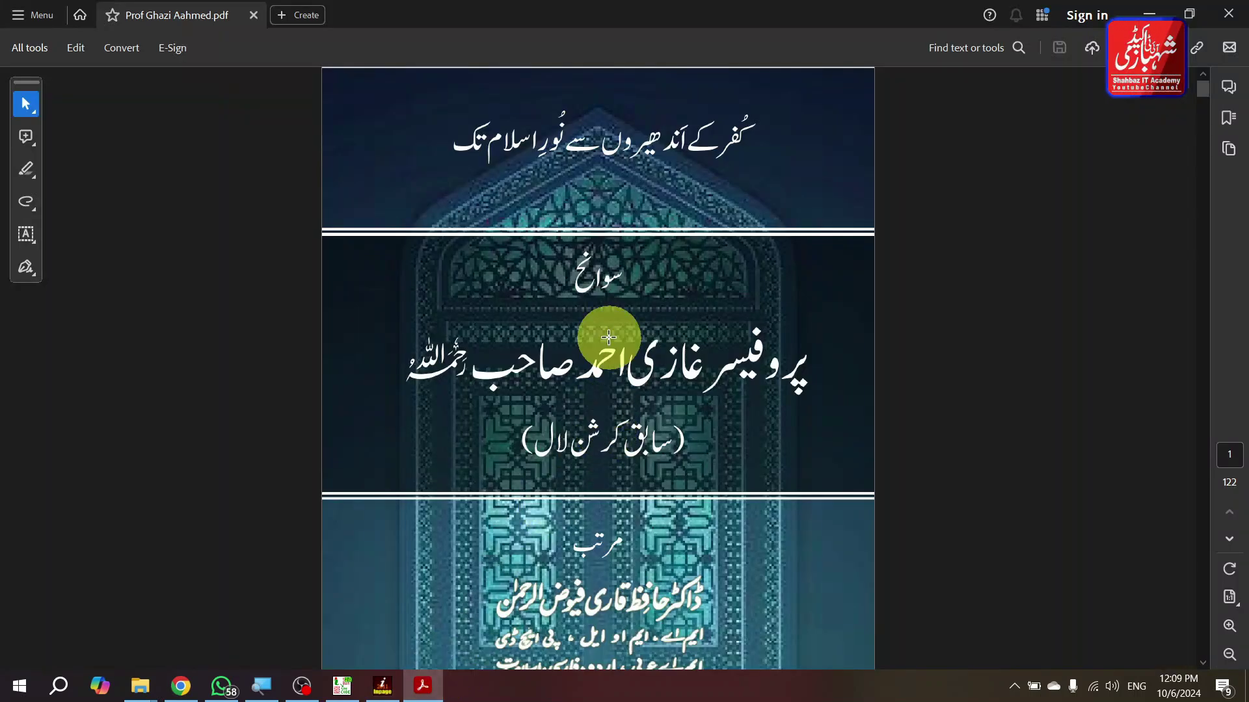
scroll(609, 336, down, 5)
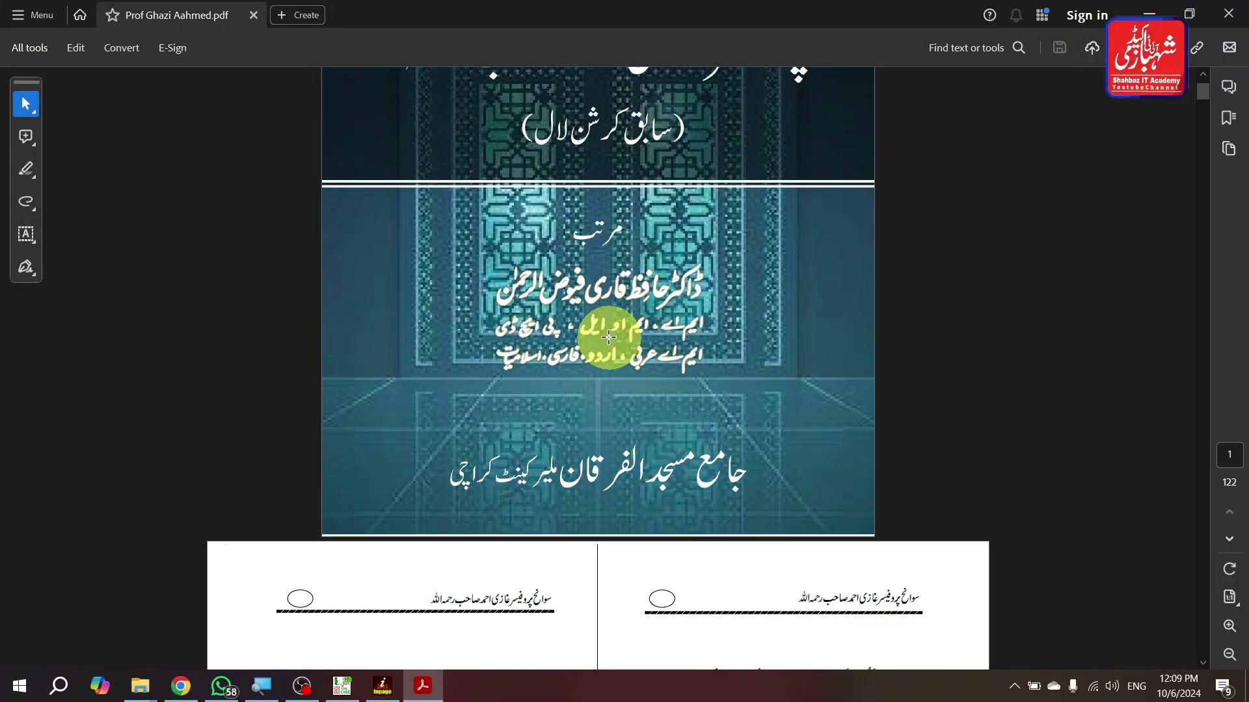
scroll(609, 337, up, 3)
scroll(609, 337, down, 10)
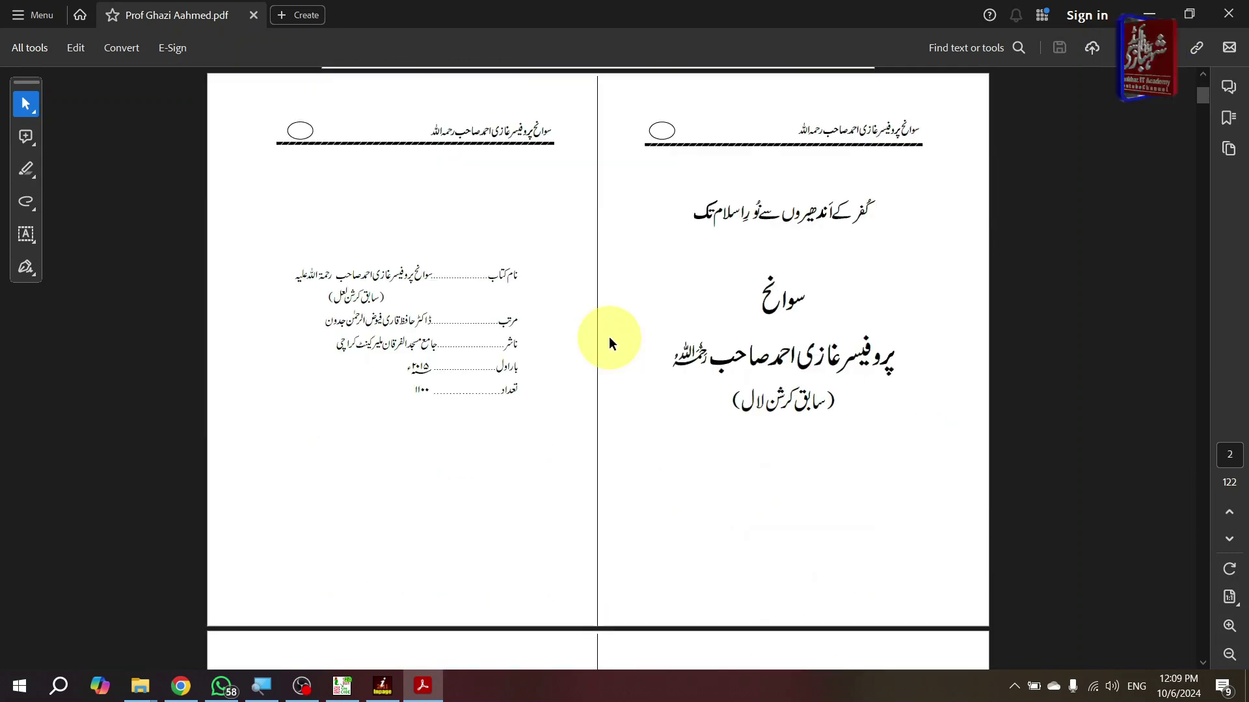
scroll(657, 296, up, 2)
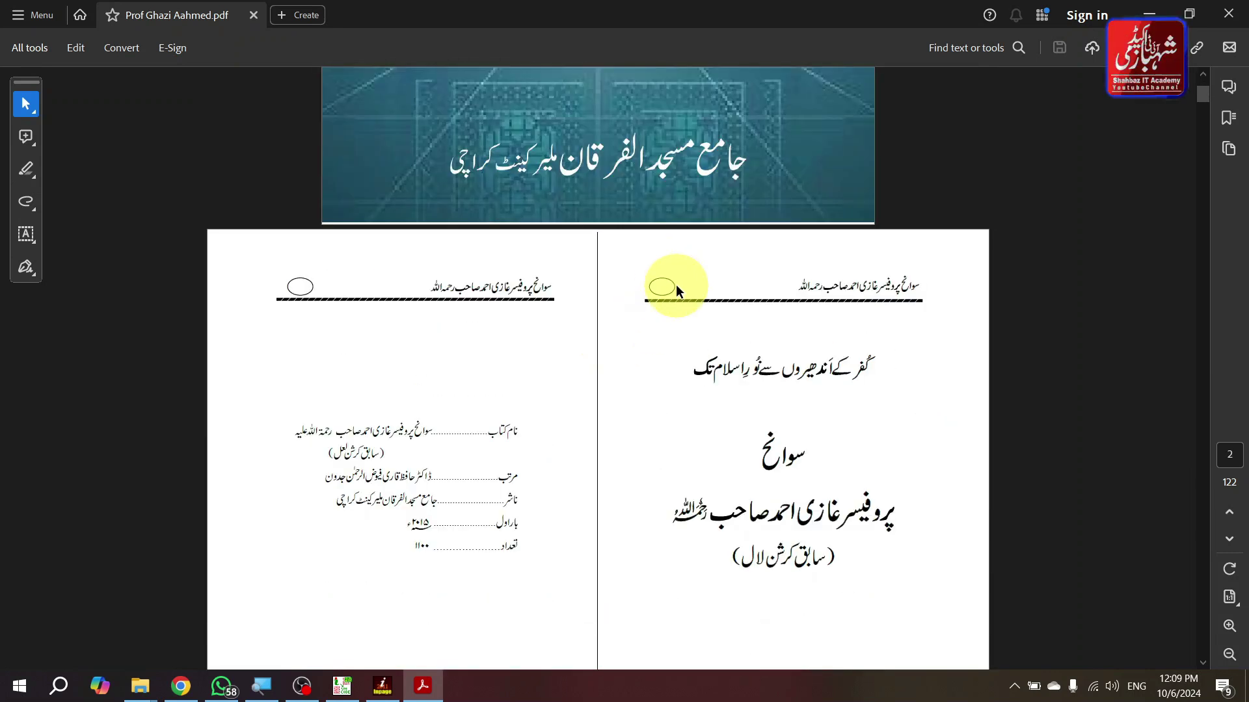
scroll(676, 284, up, 1)
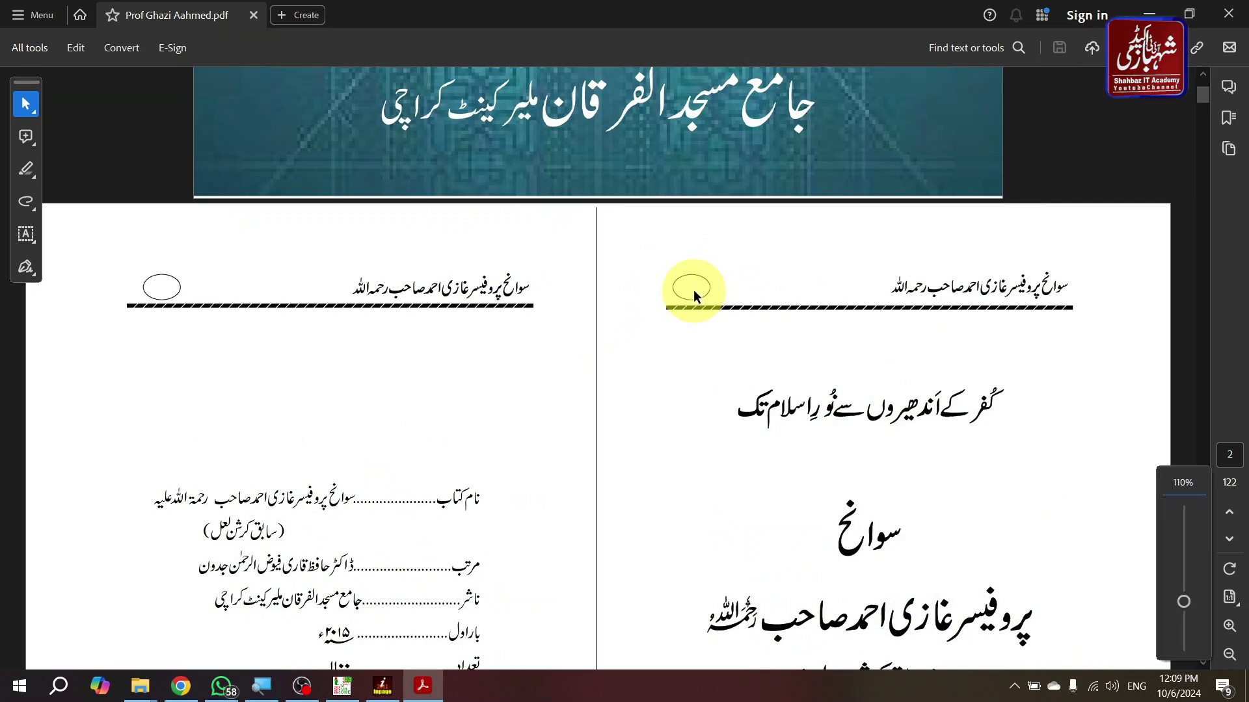
scroll(676, 283, down, 6)
scroll(700, 280, down, 4)
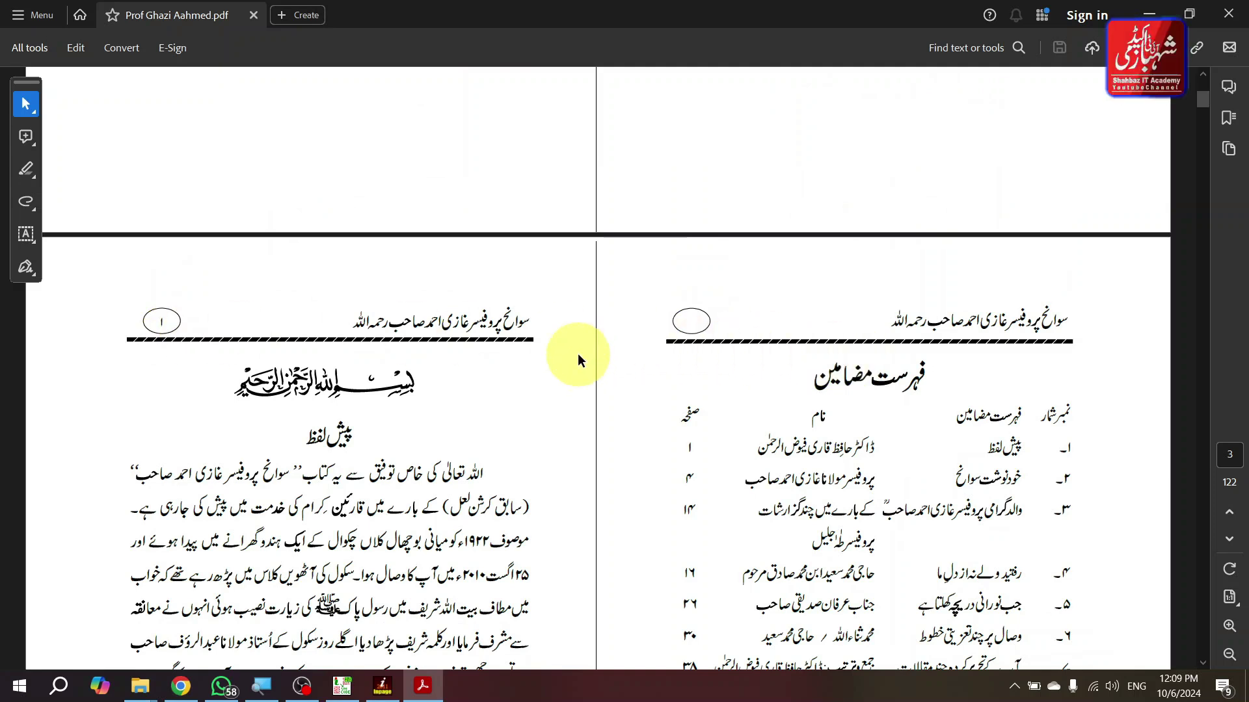
scroll(578, 358, down, 4)
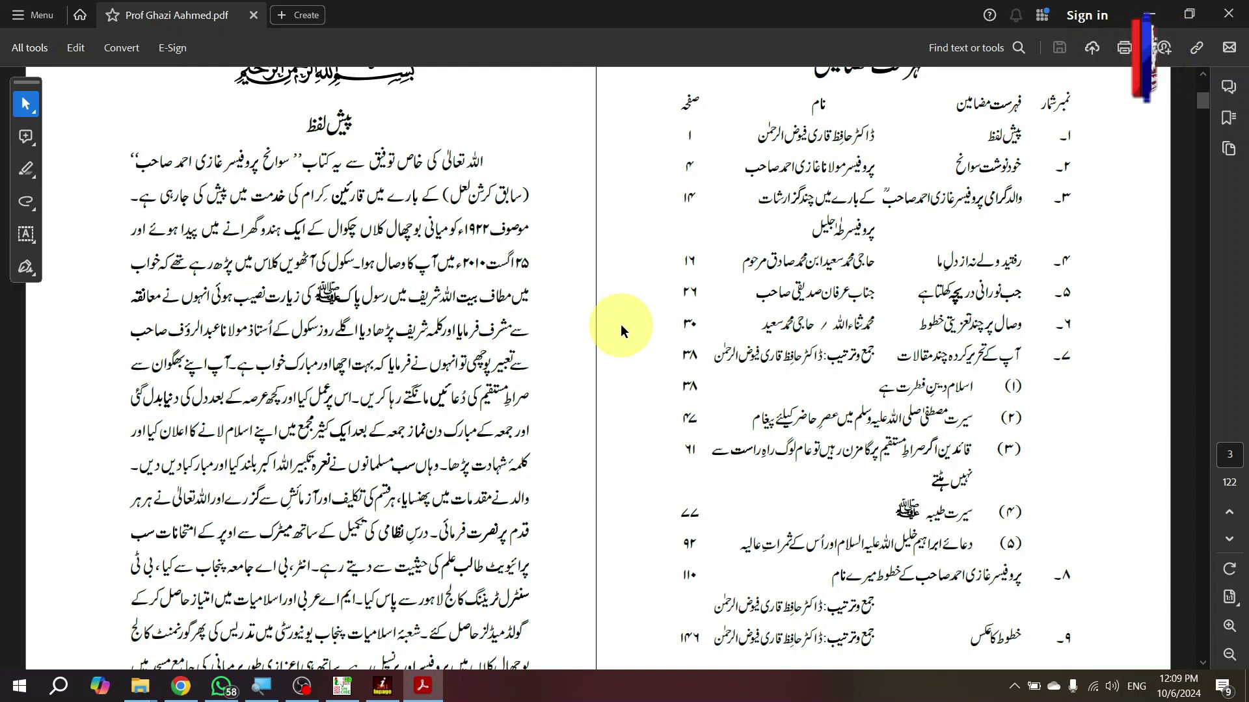
scroll(621, 324, up, 5)
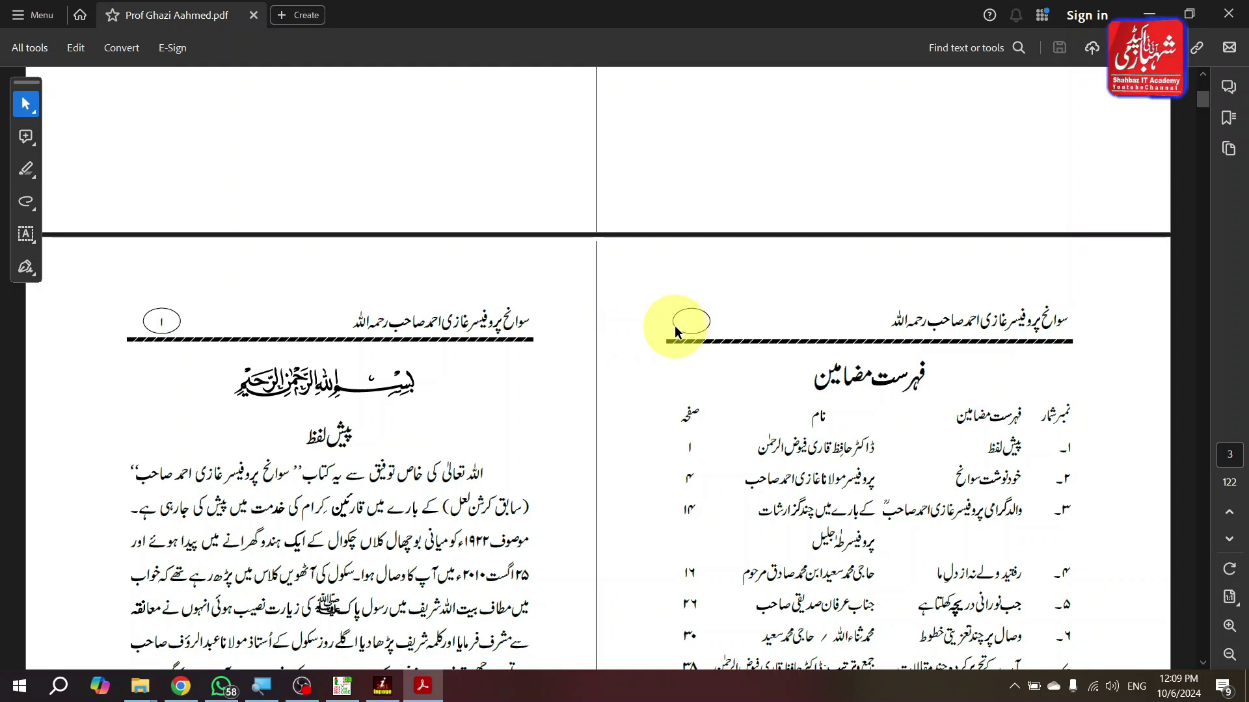
scroll(675, 331, up, 5)
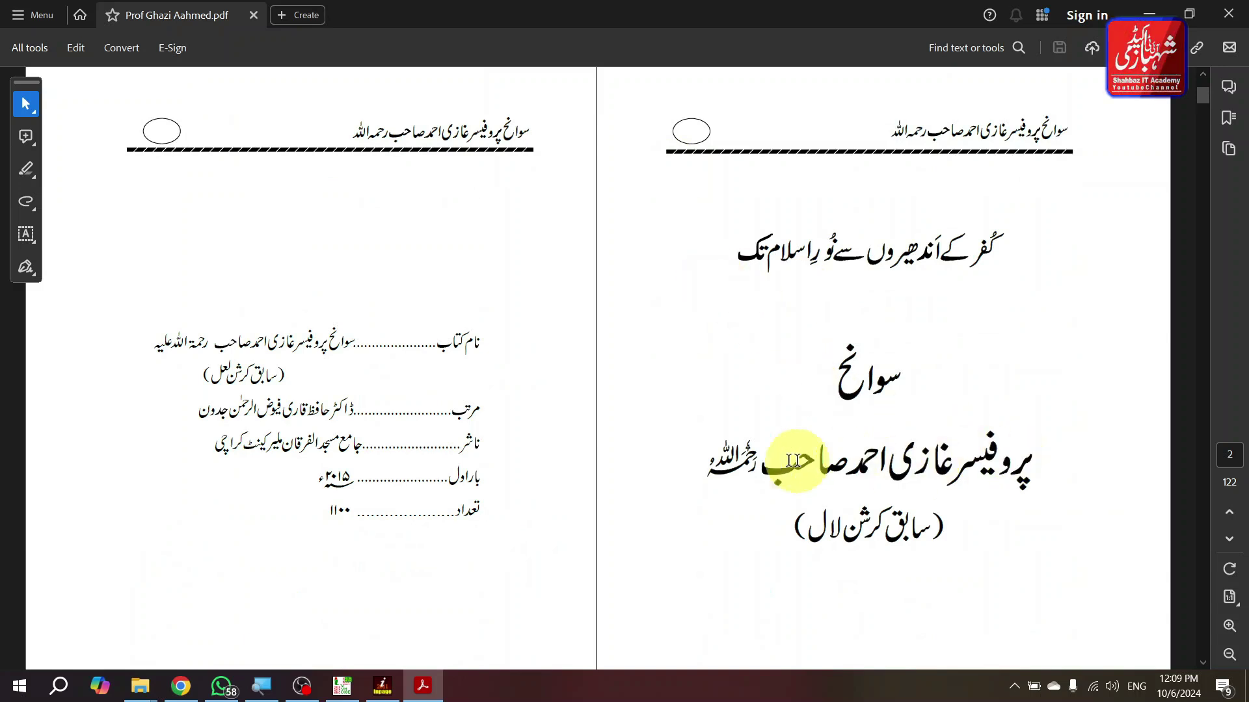
scroll(673, 393, down, 10)
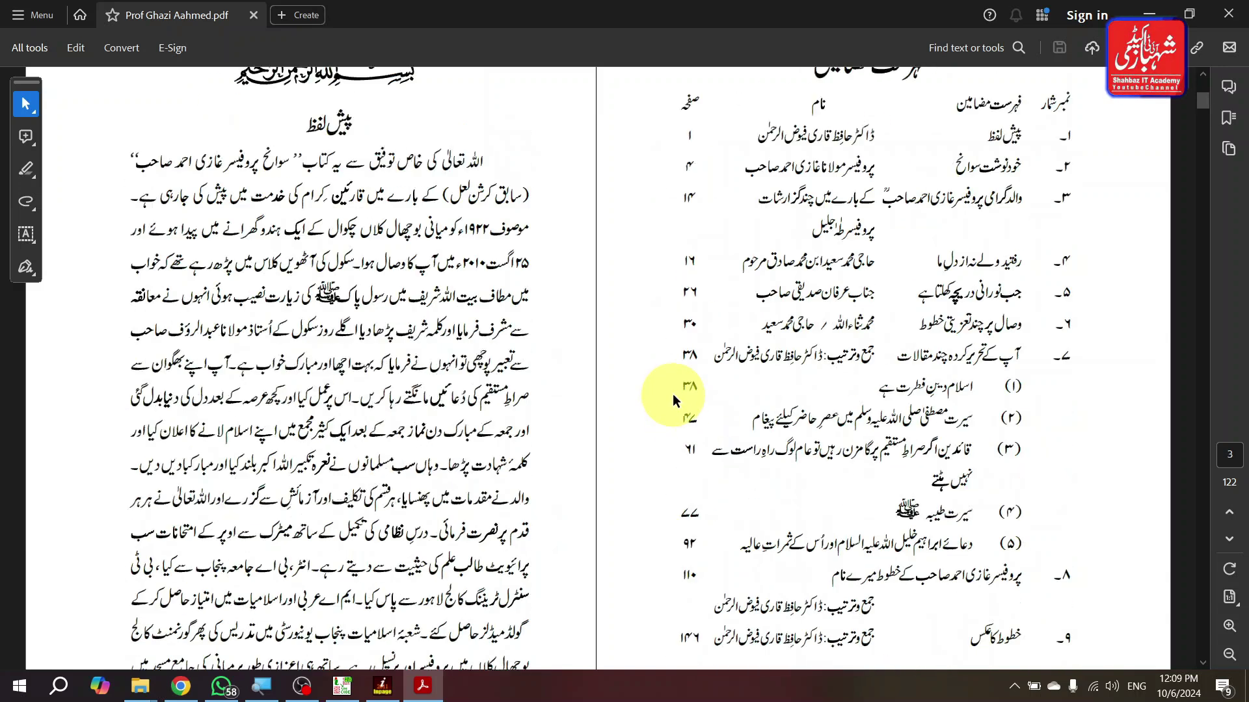
scroll(672, 393, up, 4)
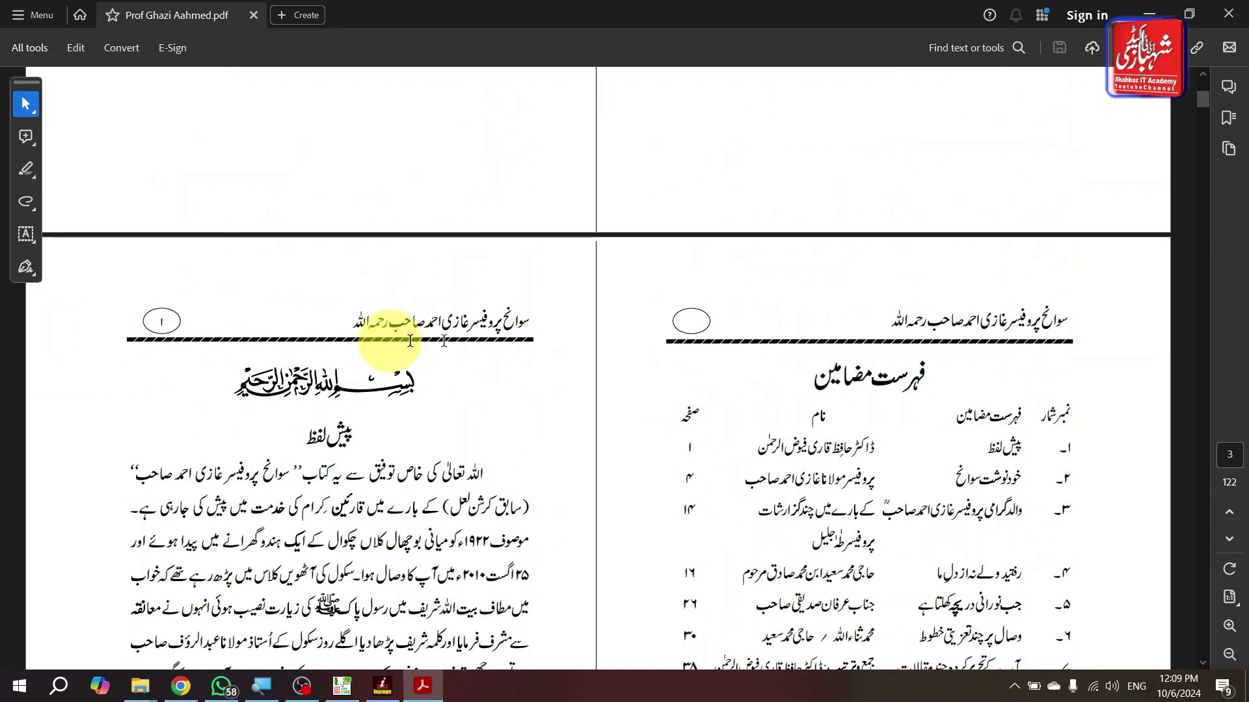
scroll(552, 341, down, 6)
scroll(552, 341, down, 6)
scroll(551, 341, up, 3)
scroll(552, 341, down, 2)
scroll(552, 341, up, 7)
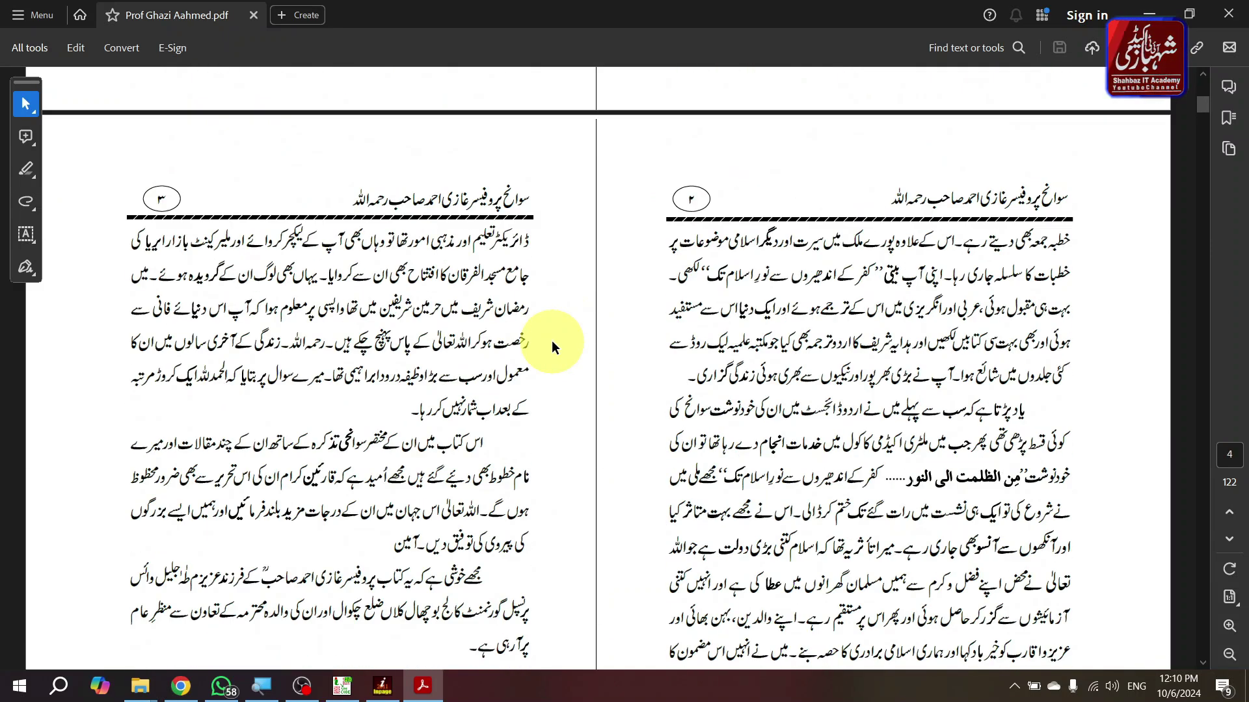
Switch to InPage's Untitled-1 document and look through the vertical list of Urdu page numbers down to its end.
key(alt+Tab)
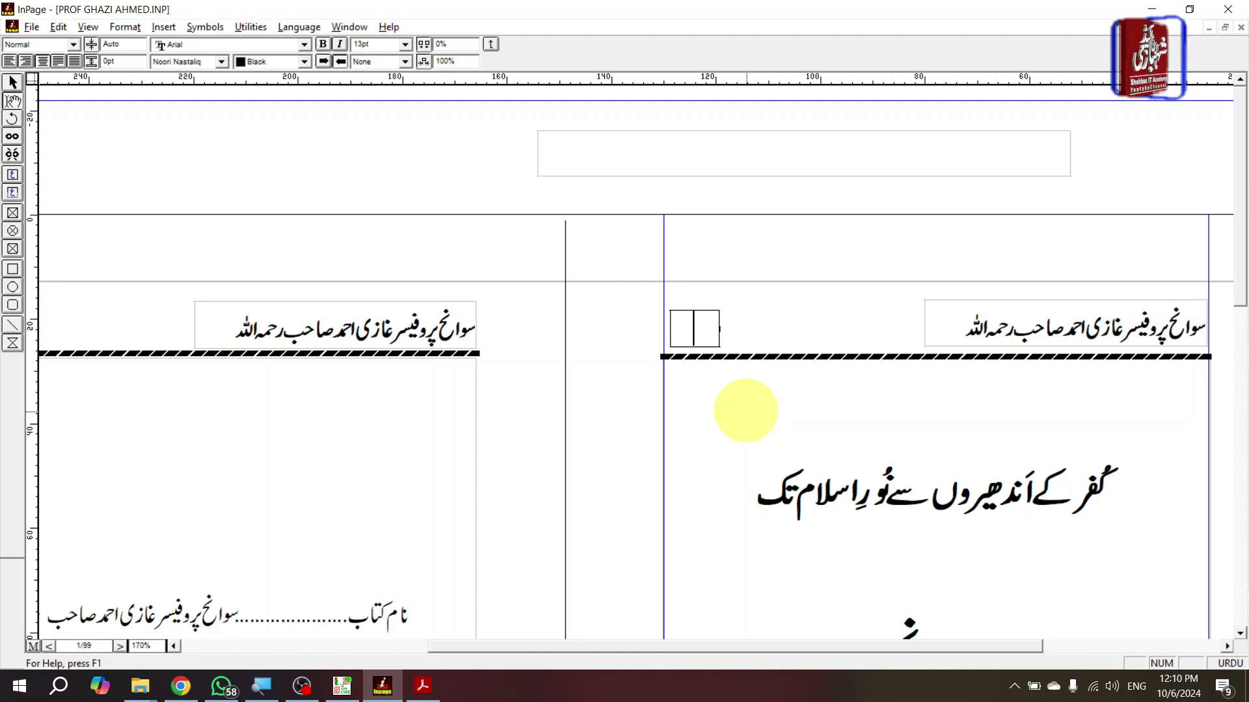
key(ctrl+Tab)
click(737, 242)
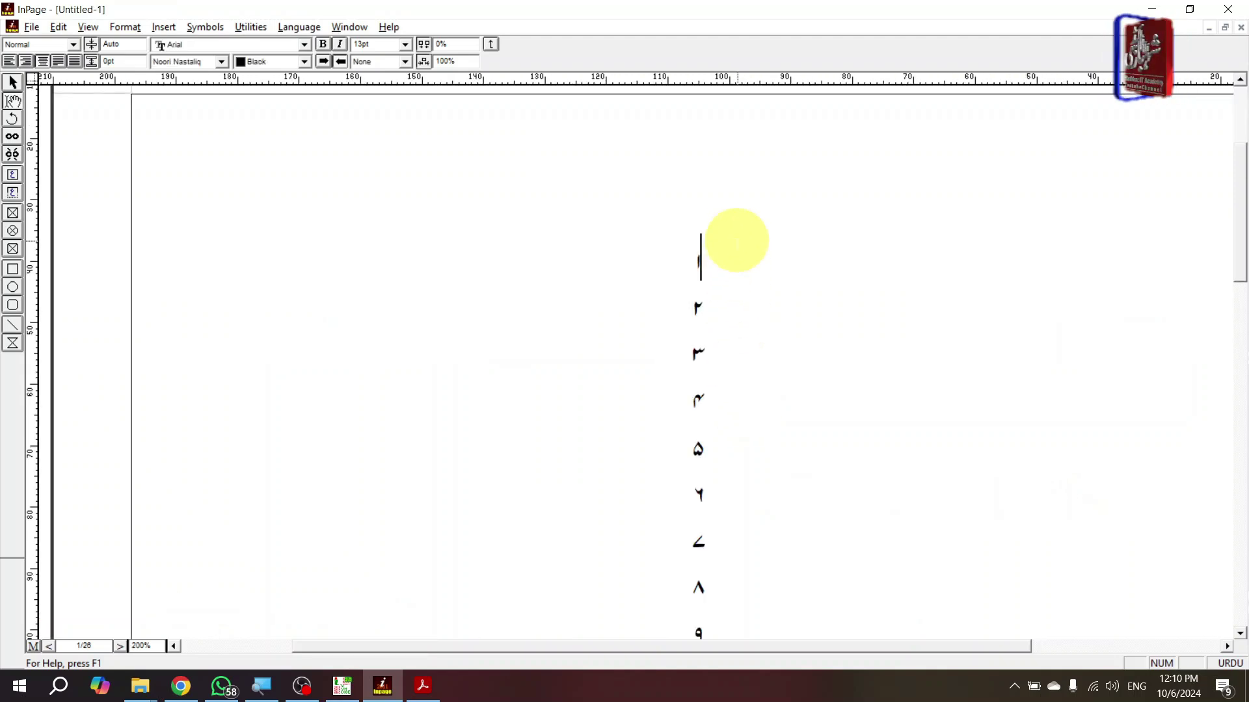
click(750, 285)
key(Down)
key(Down)
key(Down)
key(Down)
key(Down)
key(Down)
key(Down)
key(Down)
key(Down)
key(Down)
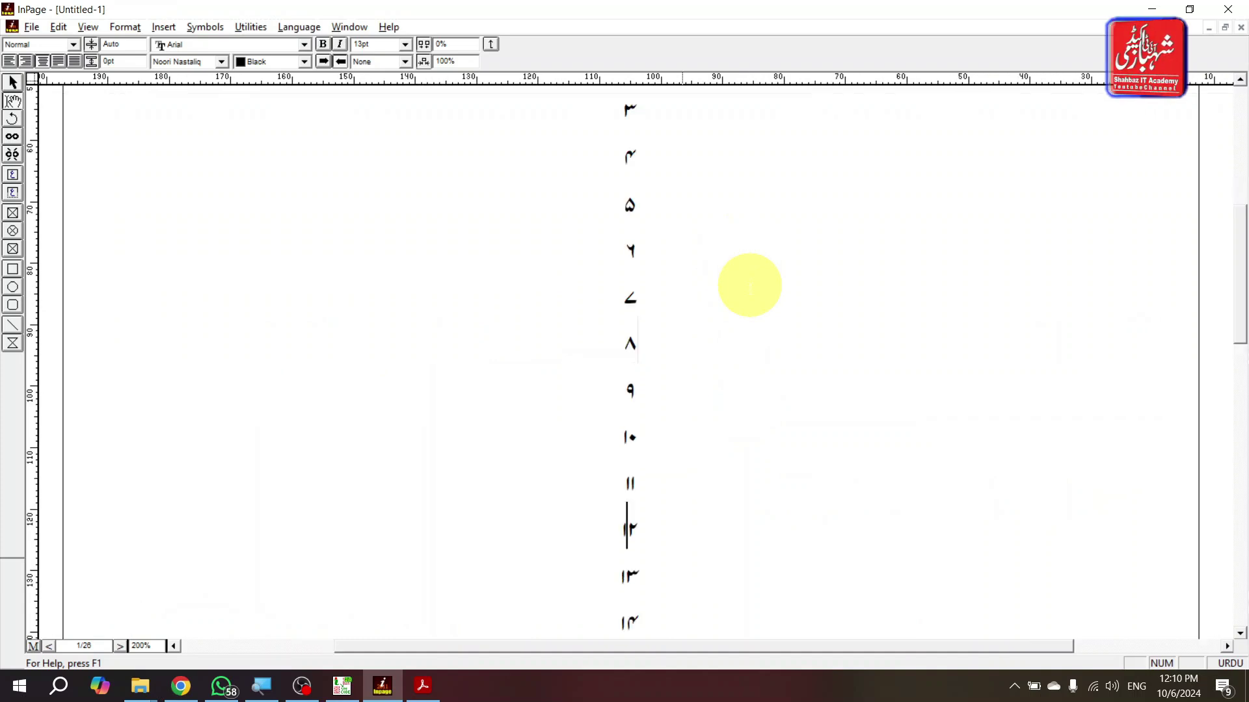
key(Down)
key(Down)
key(Down)
key(Down)
key(Down)
key(Down)
key(Down)
key(Down)
key(Down)
key(Down)
key(Down)
key(Down)
key(Down)
key(Down)
key(Down)
key(Down)
key(Down)
key(Down)
key(Down)
key(Down)
key(Down)
key(Down)
key(Down)
key(Down)
key(Down)
key(Down)
key(Down)
key(Down)
key(Down)
key(Down)
key(Down)
key(Down)
key(Down)
key(Down)
key(Down)
key(Down)
key(Down)
key(Down)
key(Down)
key(Down)
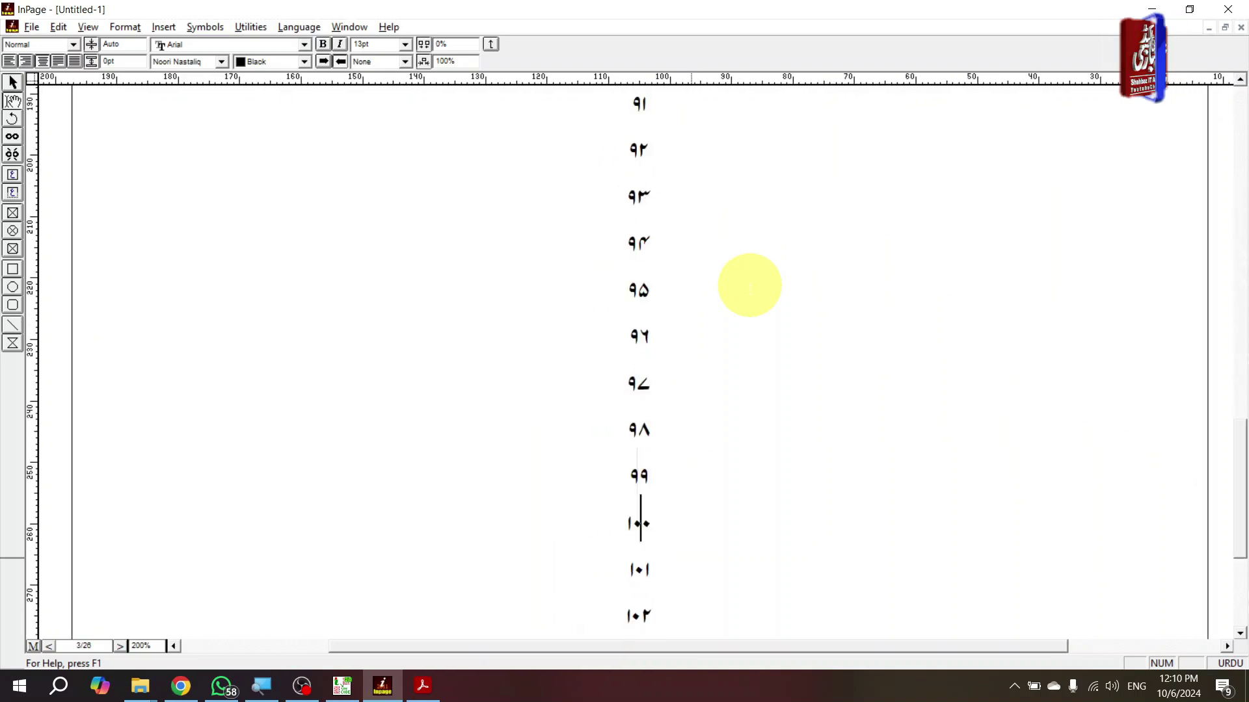
key(Down)
key(Down)
key(Down)
key(Down)
key(Down)
key(Down)
key(Down)
key(Down)
key(ctrl+End)
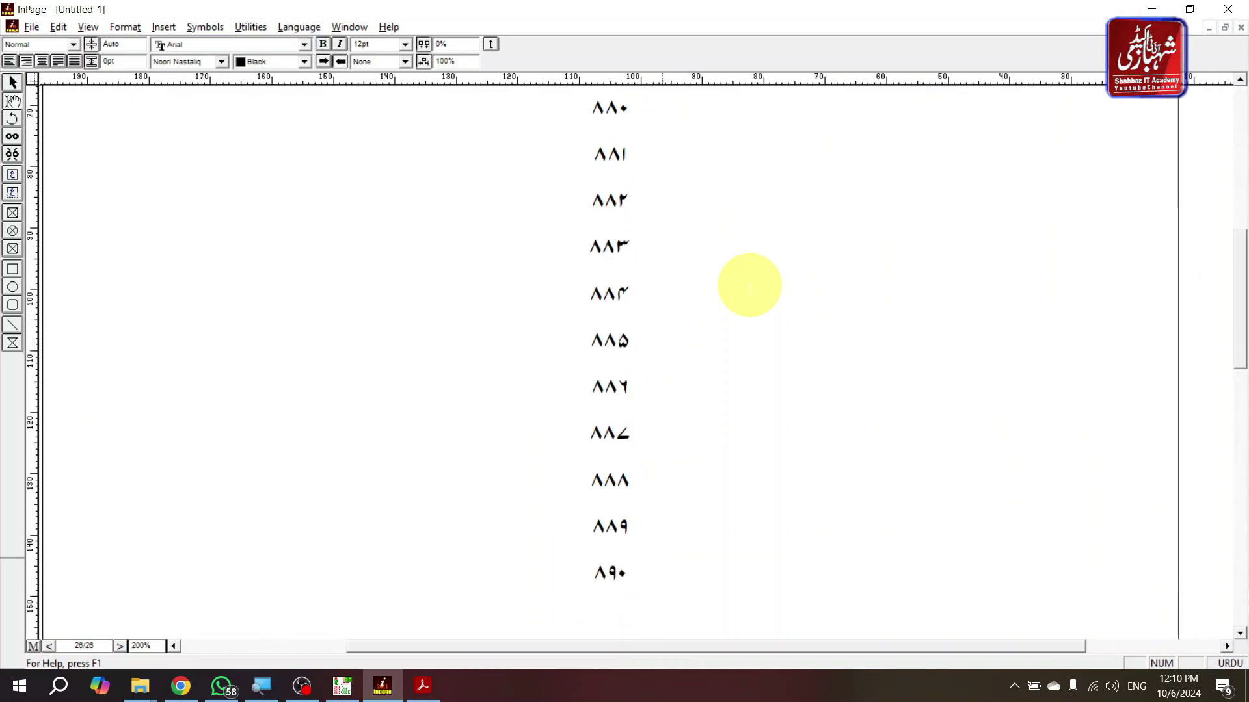
Review the last part of the Urdu number list upward and return to the start of the document.
key(Up)
key(Up)
key(Up)
key(Up)
key(Up)
key(Up)
key(Up)
key(Up)
key(Up)
key(Up)
key(Up)
key(Up)
key(Up)
key(Up)
key(Up)
key(Up)
key(Up)
key(Up)
key(Up)
key(Up)
key(Up)
key(Up)
key(Up)
key(Up)
key(Up)
key(Up)
key(Up)
key(Up)
key(Up)
key(Up)
key(Up)
key(Up)
key(Up)
key(Up)
key(Up)
key(Up)
key(Up)
key(Up)
key(Up)
key(Up)
key(Up)
key(Up)
key(ctrl+Home)
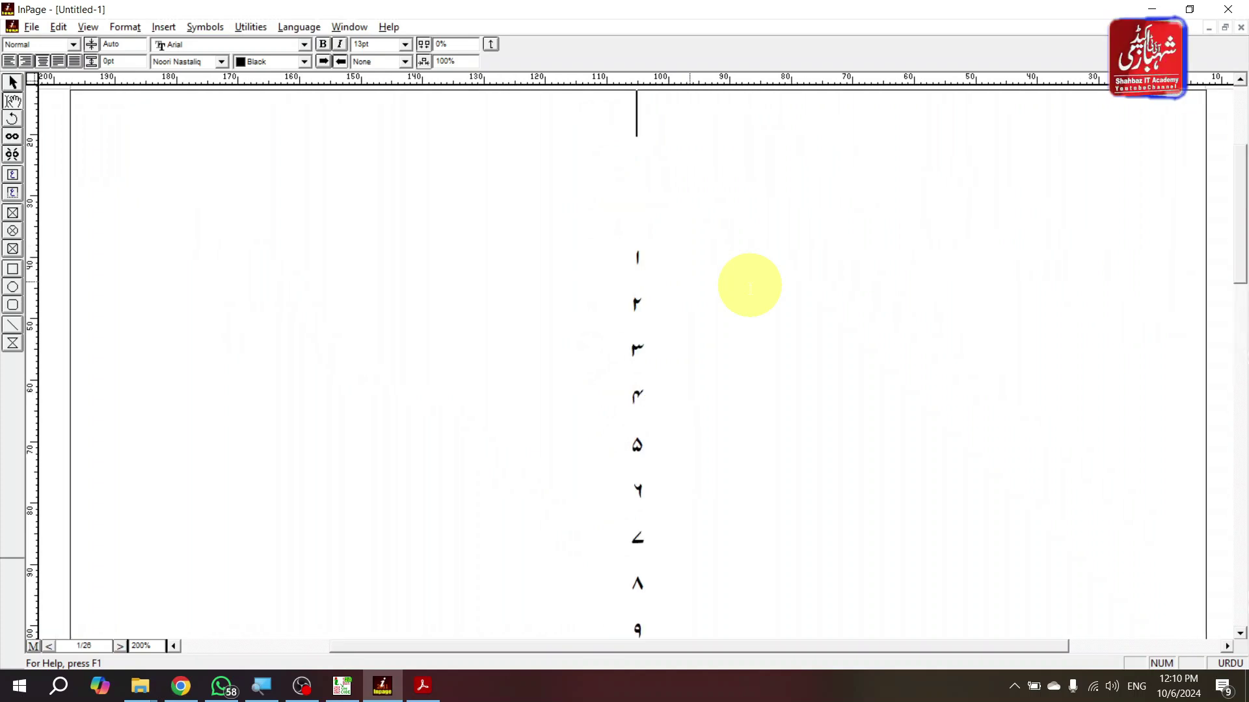
Examine line by line how the first numbers of the list are laid out, at 200% view.
key(Down)
key(Down)
key(Down)
key(Down)
key(Down)
key(Up)
key(Up)
key(Up)
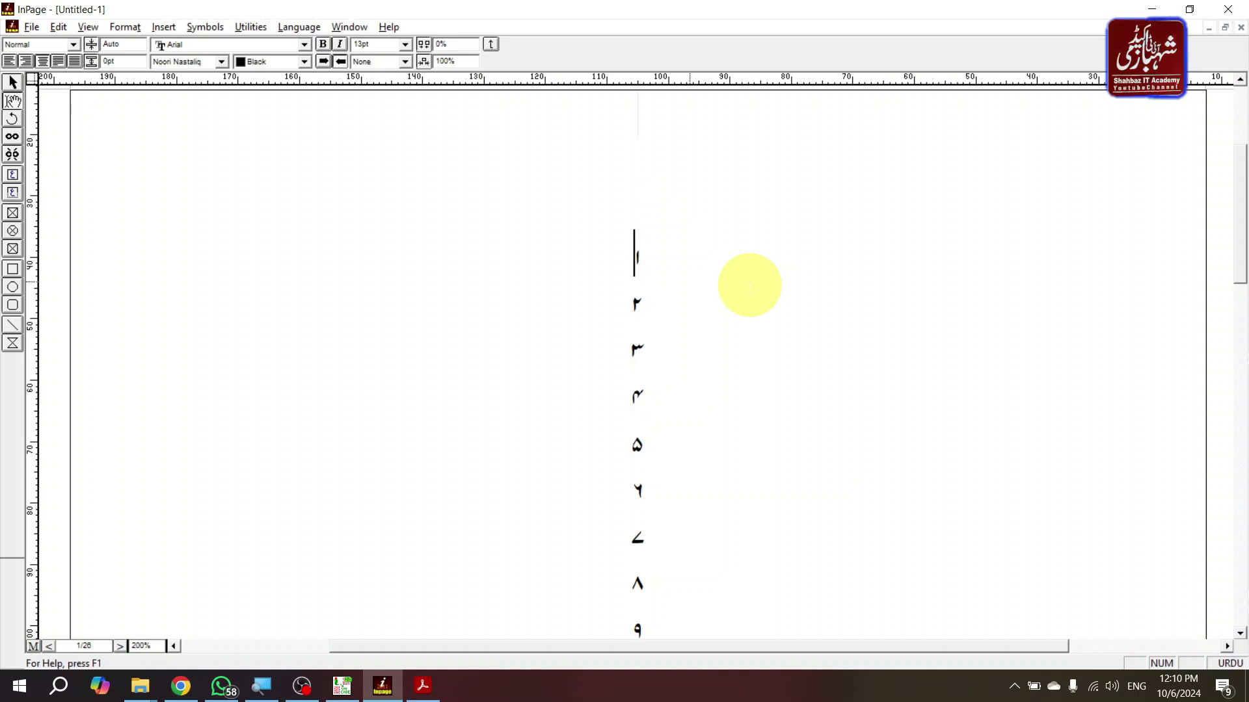
key(Down)
key(Down)
key(Down)
key(Down)
key(Up)
key(Up)
key(Up)
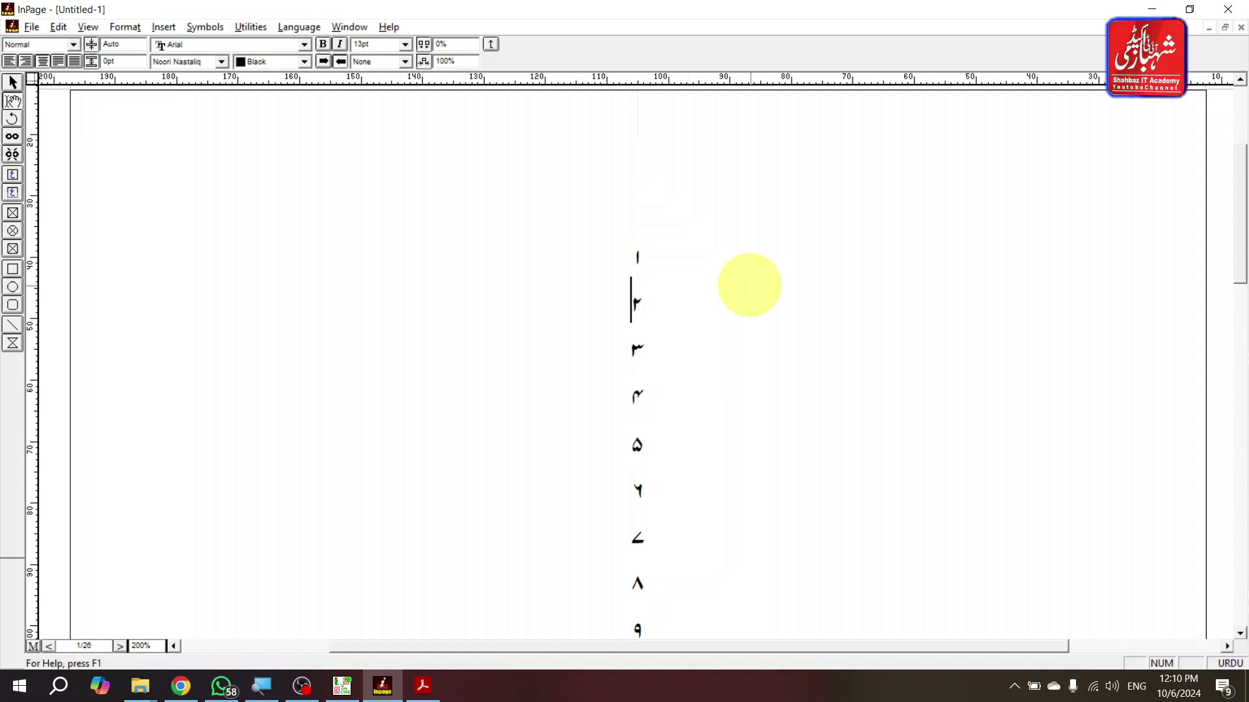
key(ctrl+1)
key(ctrl+2)
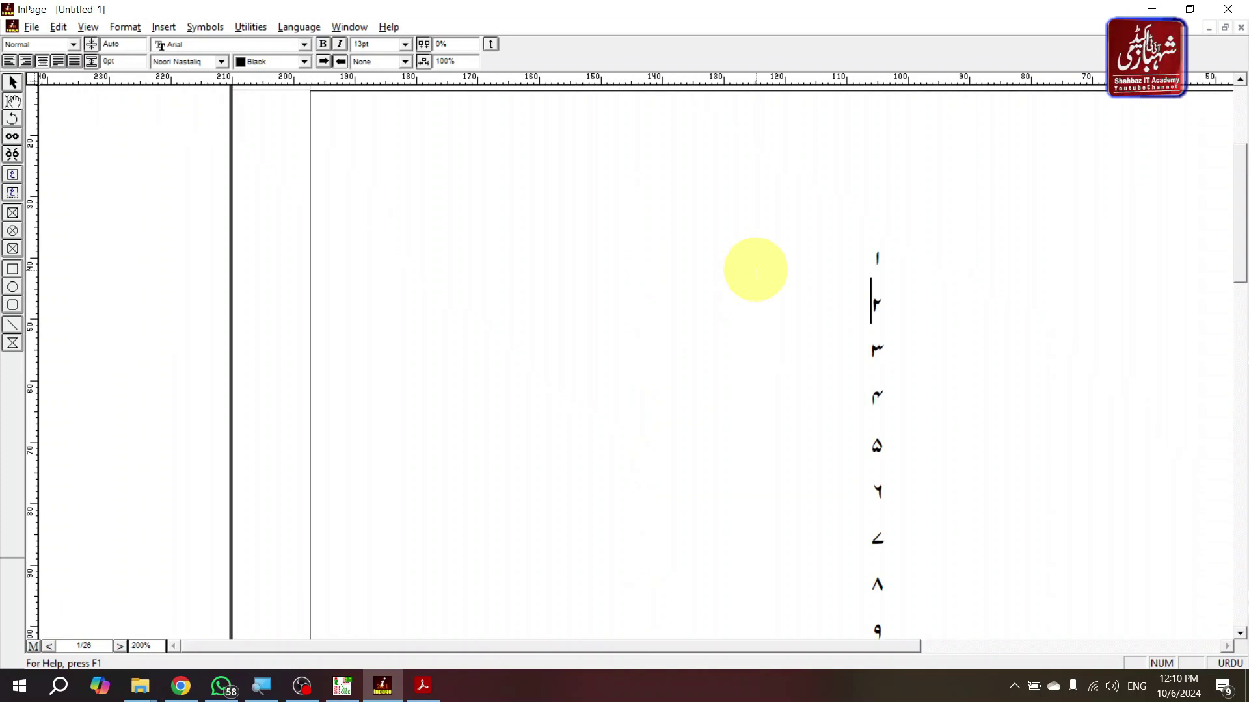
scroll(838, 280, right, 5)
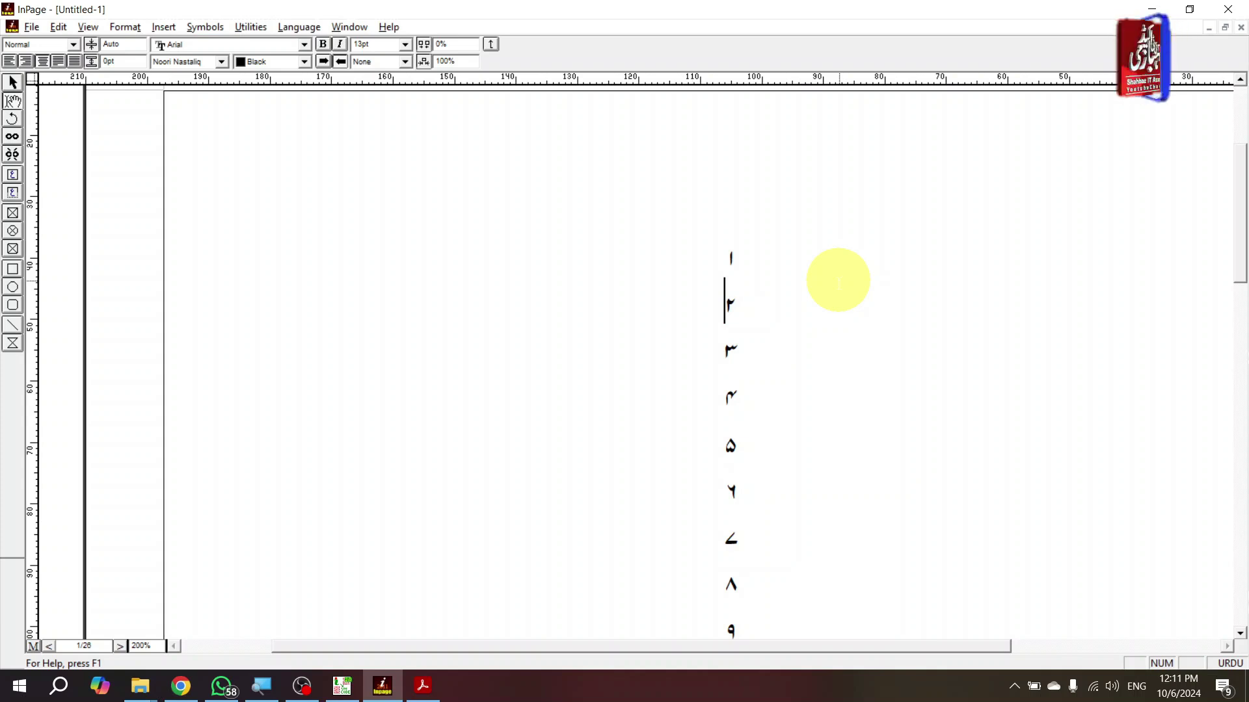
Return to the book document and view its first two-page spread with the header number ovals at 100%.
key(ctrl+Tab)
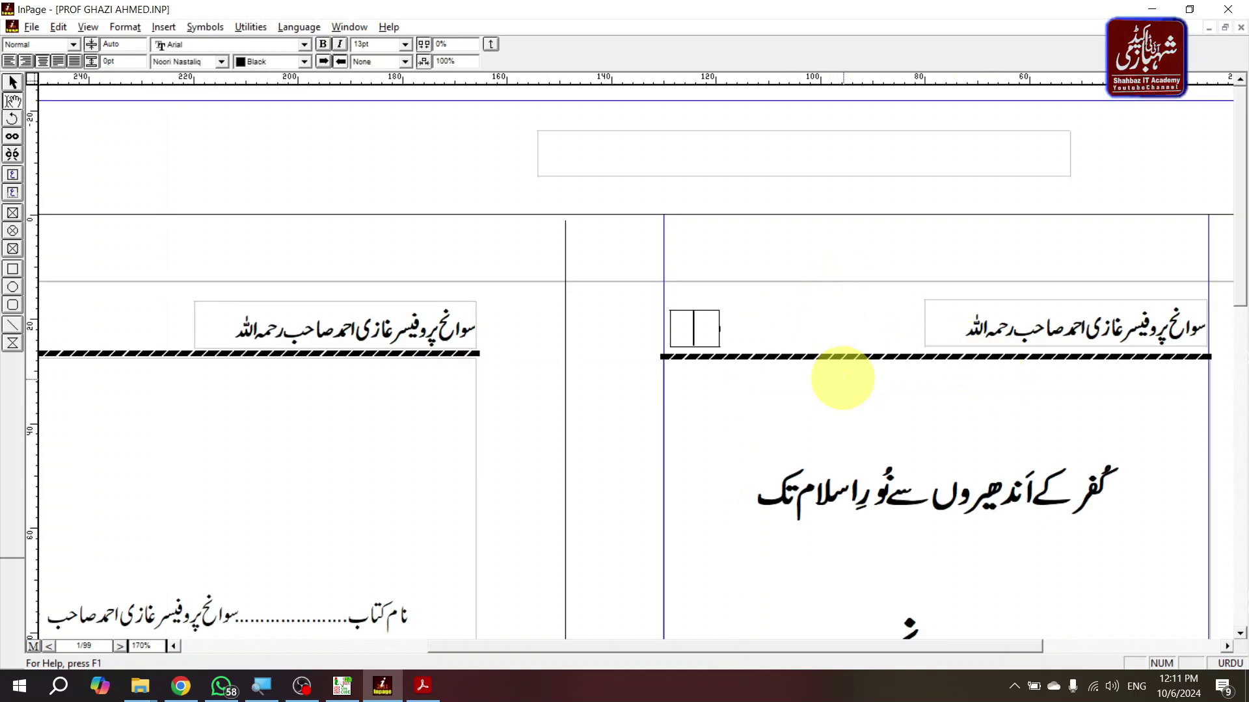
scroll(992, 364, down, 3)
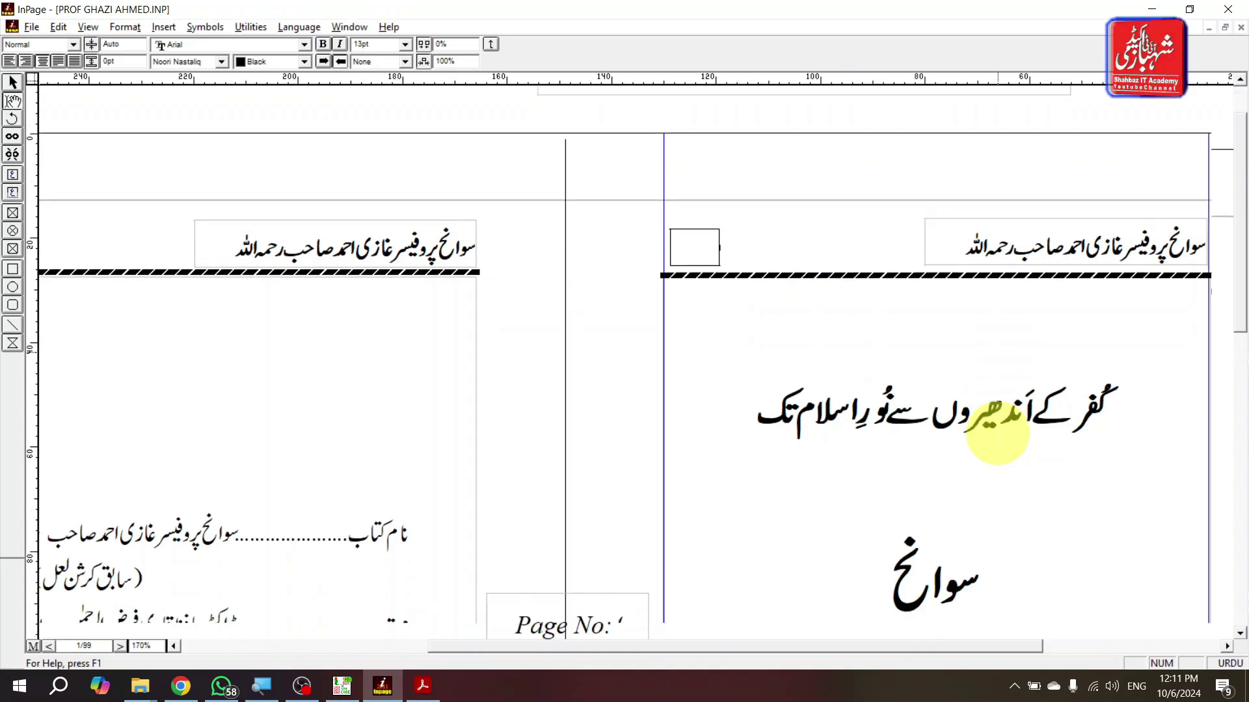
scroll(997, 432, down, 2)
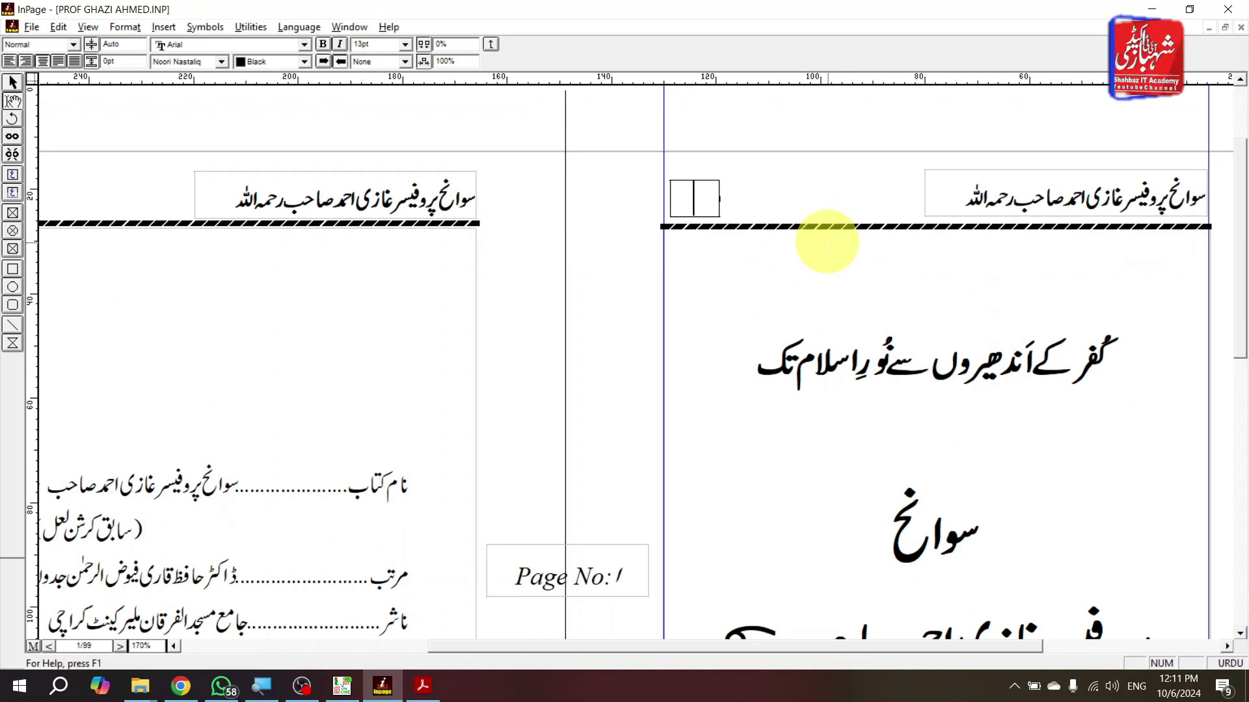
click(798, 261)
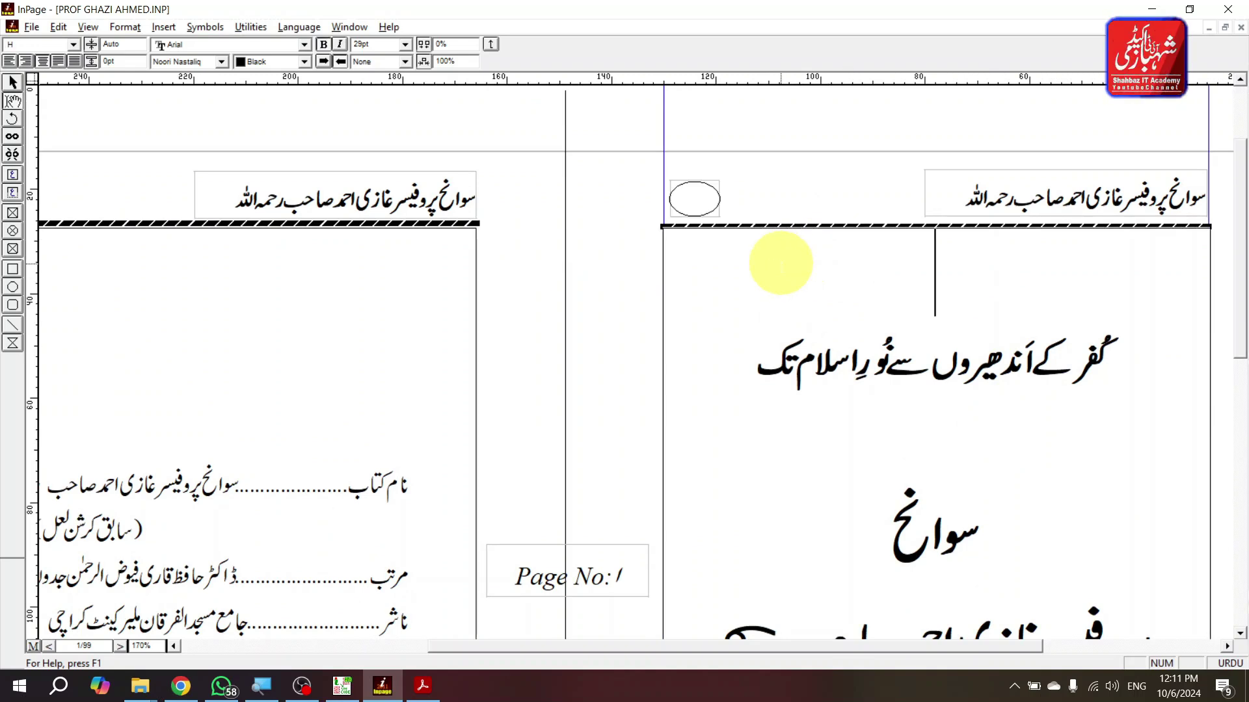
key(ctrl+5)
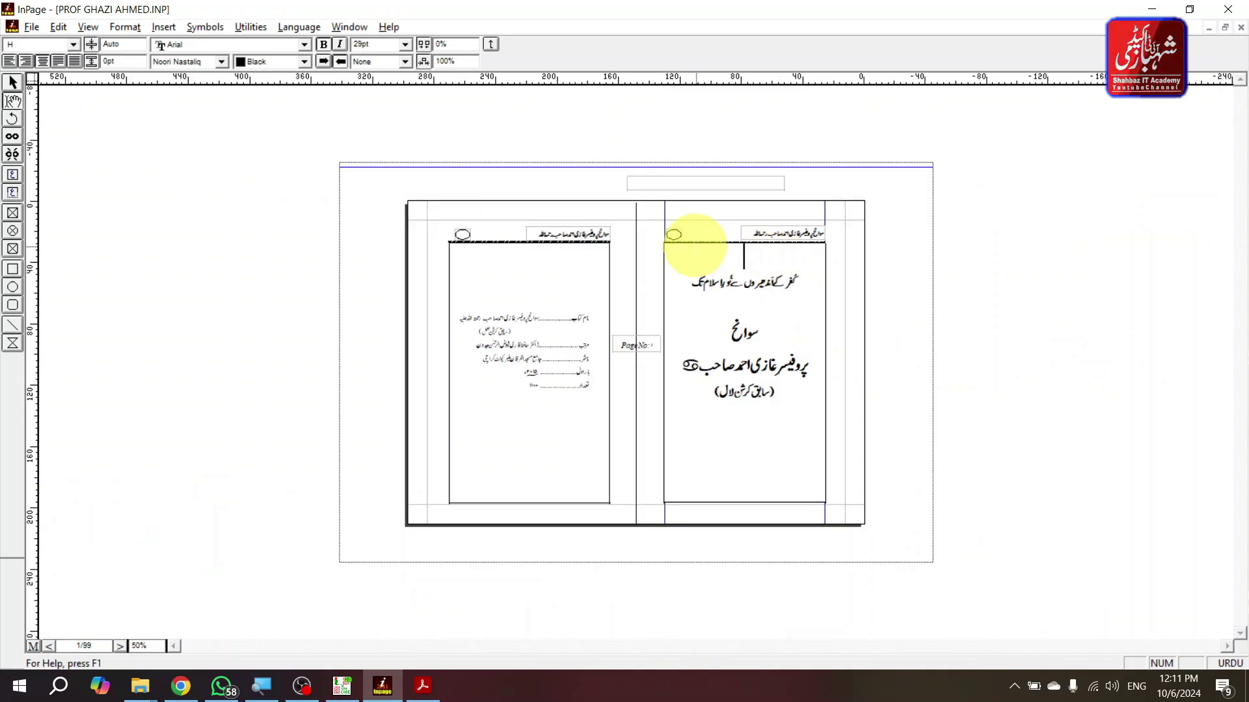
key(ctrl+1)
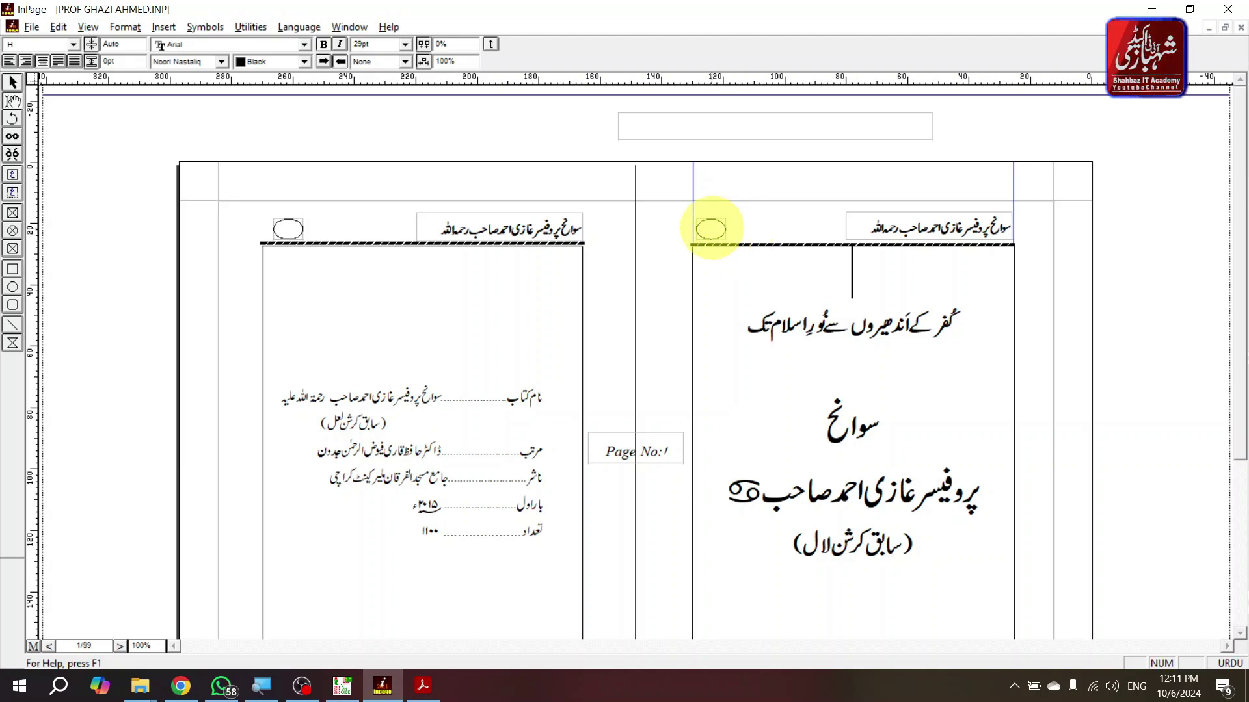
Place the text cursor in the first page's empty header number box and inspect the facing page's number box at 200%.
click(711, 229)
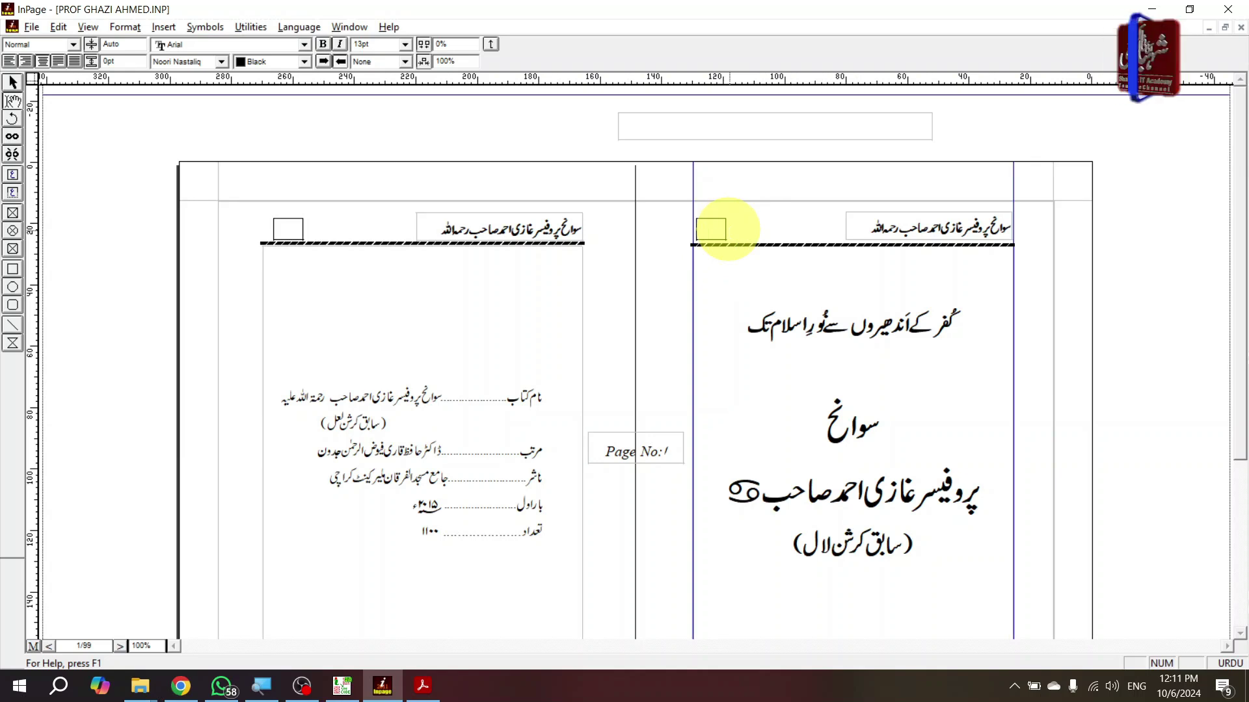
key(ctrl+2)
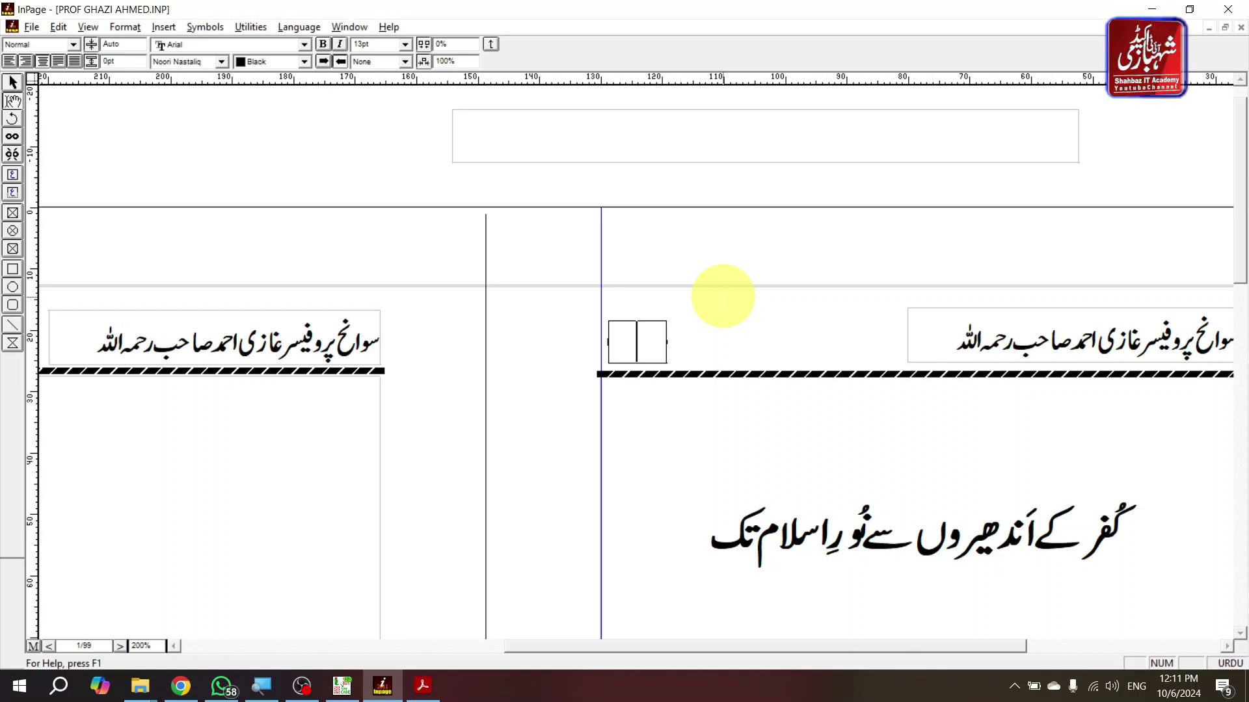
click(683, 340)
click(649, 342)
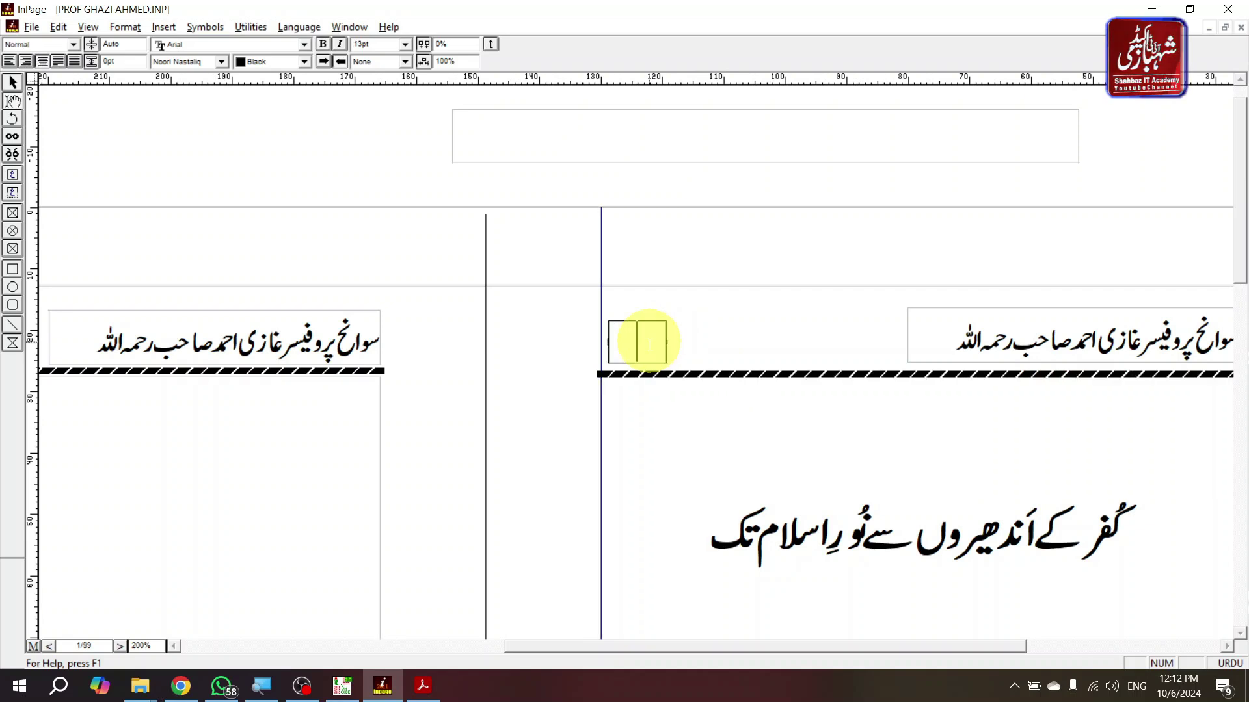
key(Page_Up)
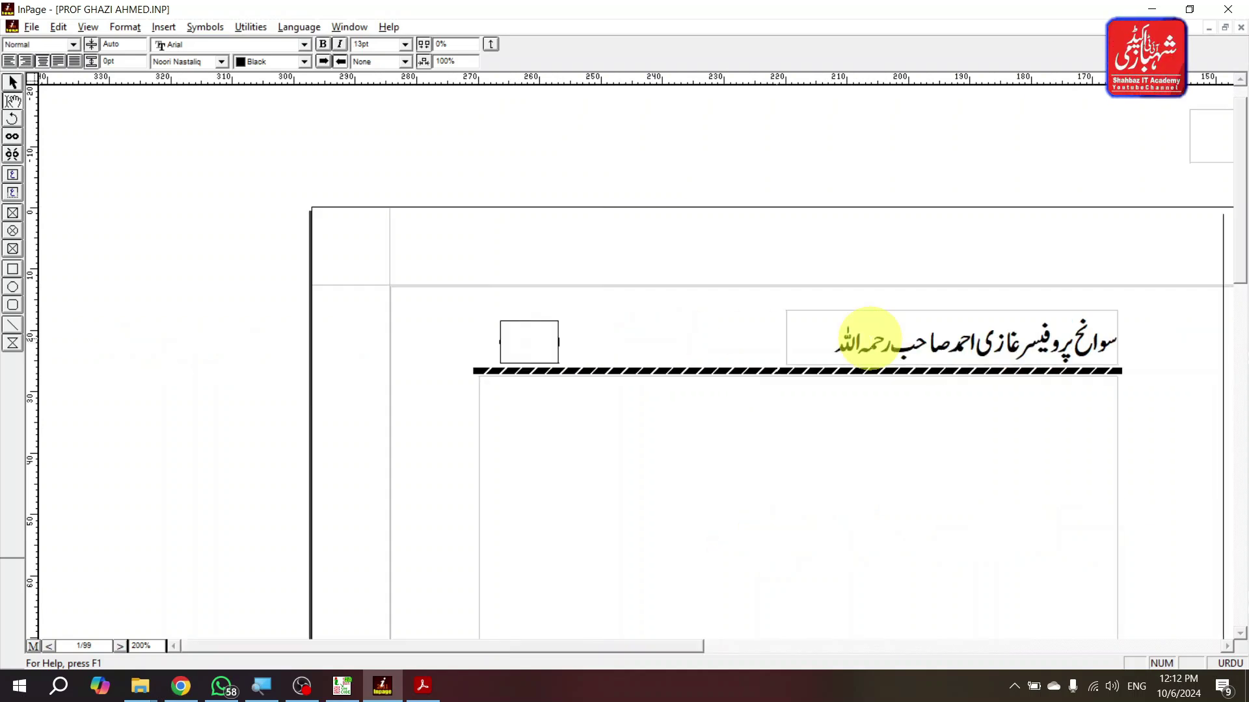
Compare the header number boxes on the book's first two spreads.
key(Page_Down)
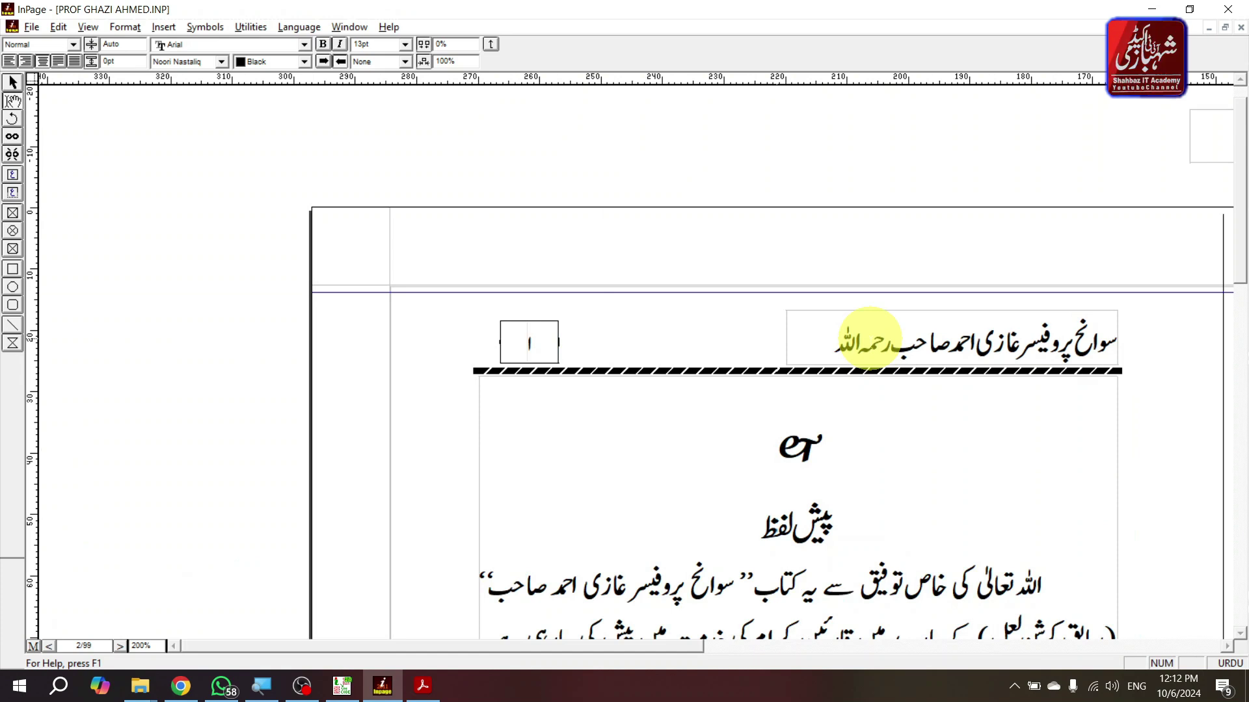
key(Page_Up)
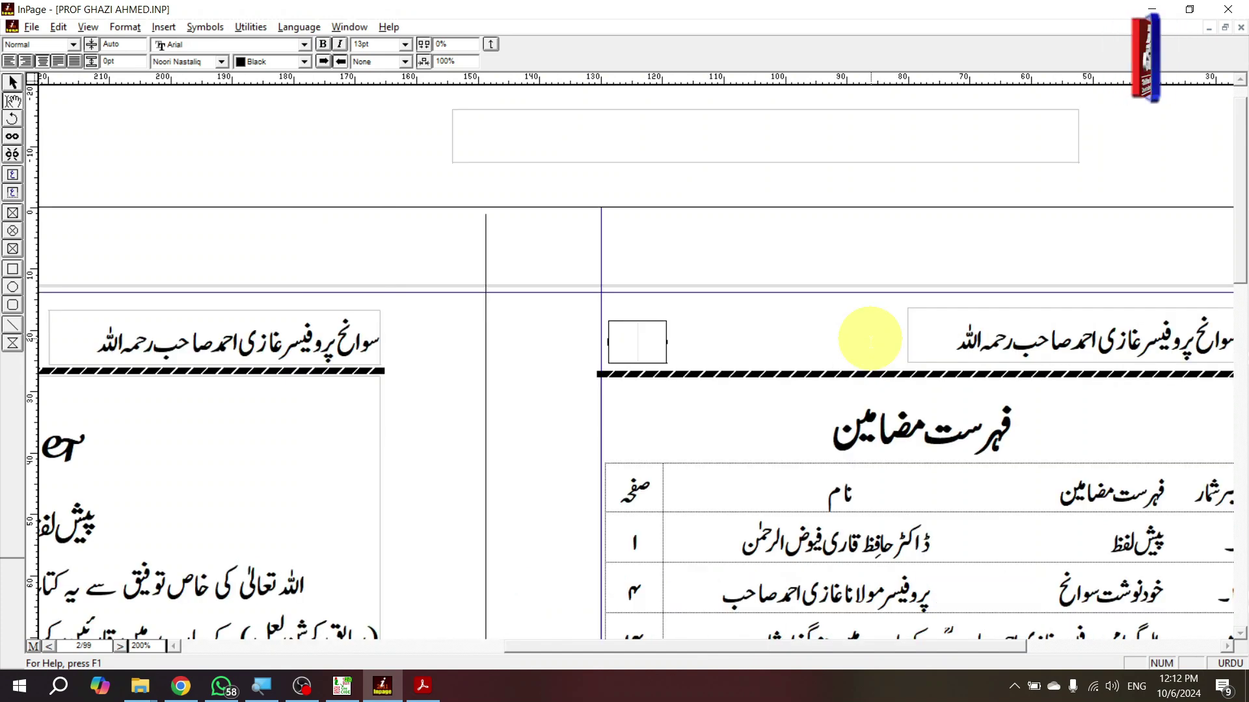
key(alt+Tab)
key(alt+Tab)
key(Tab)
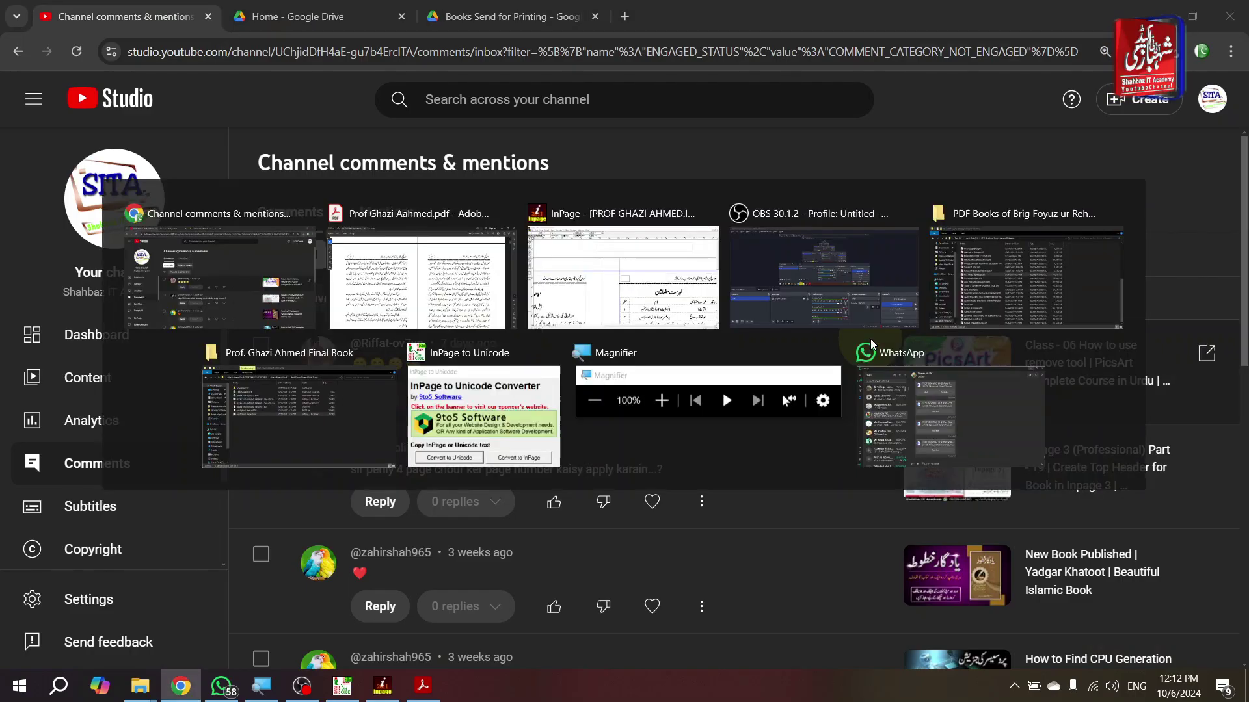
click(870, 341)
key(alt+Tab)
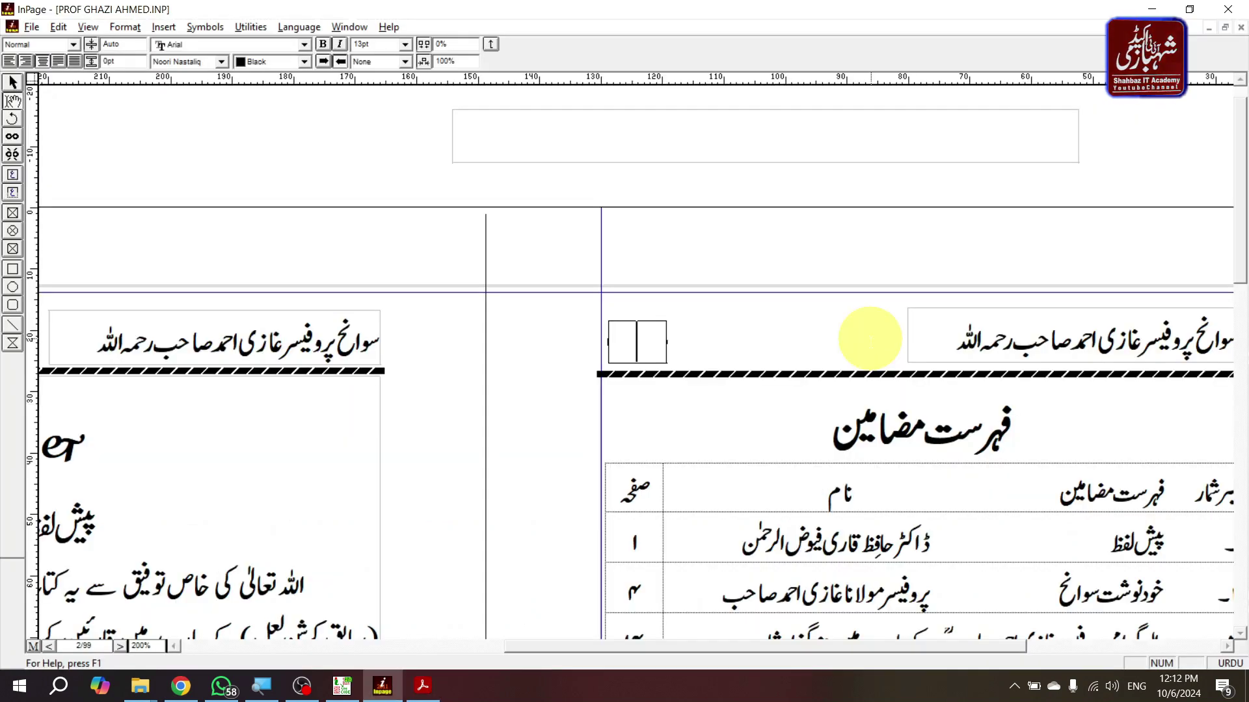
Switch to the Urdu number list and step through its opening lines.
key(ctrl+Tab)
key(Up)
key(Up)
key(Up)
key(Down)
key(Down)
key(Down)
key(Up)
key(Up)
Return to the book document and recheck the number boxes of its first two spreads.
key(alt+Tab)
key(alt+Tab)
key(ctrl+Tab)
key(ctrl+Tab)
key(ctrl+Tab)
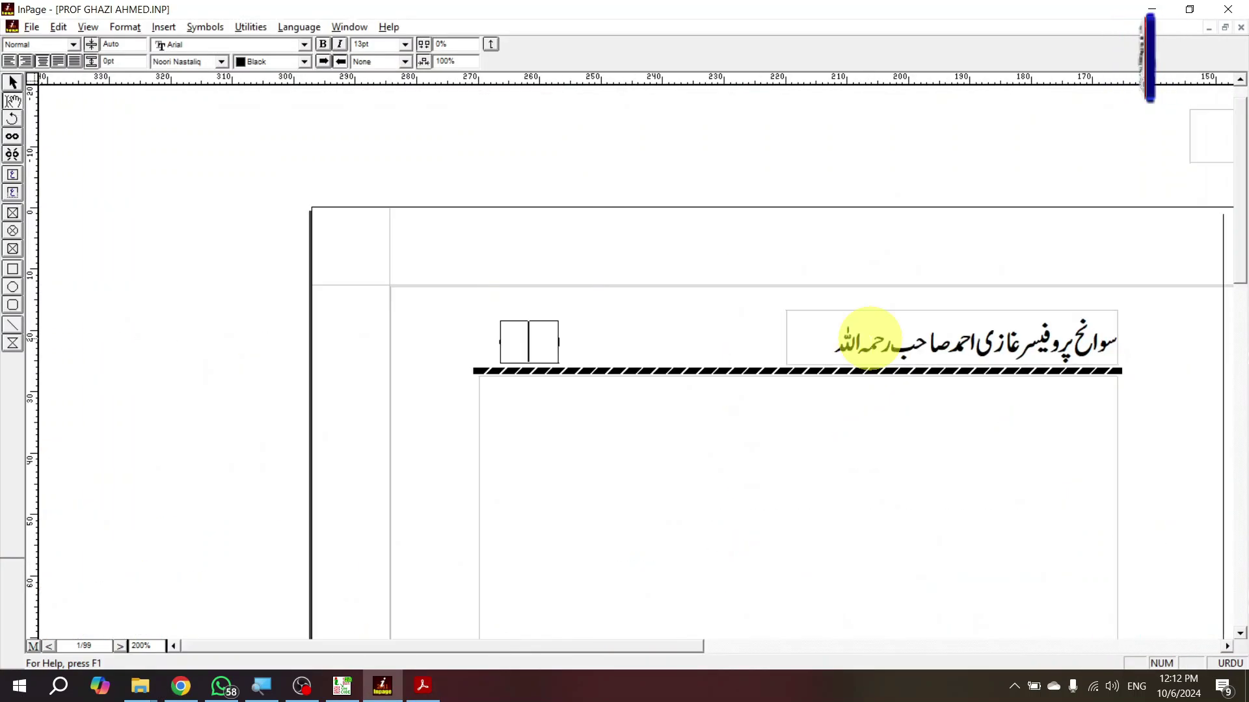
key(Page_Down)
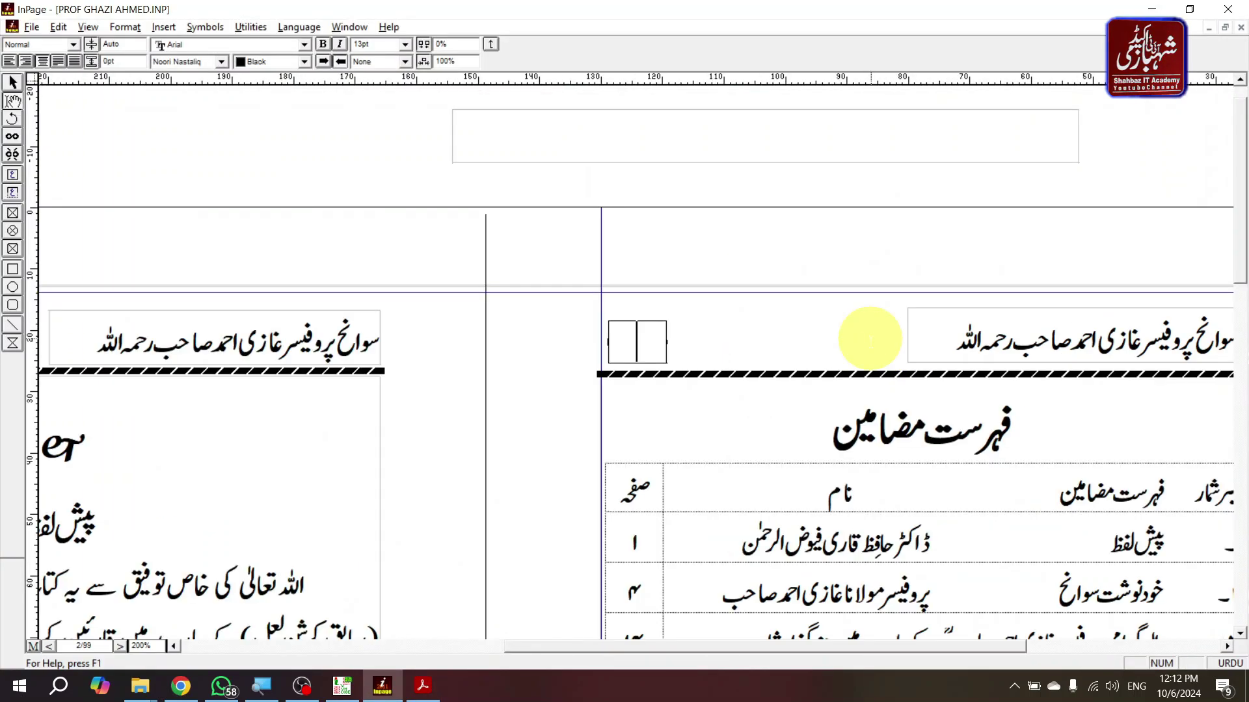
key(ctrl+Tab)
key(ctrl+Tab)
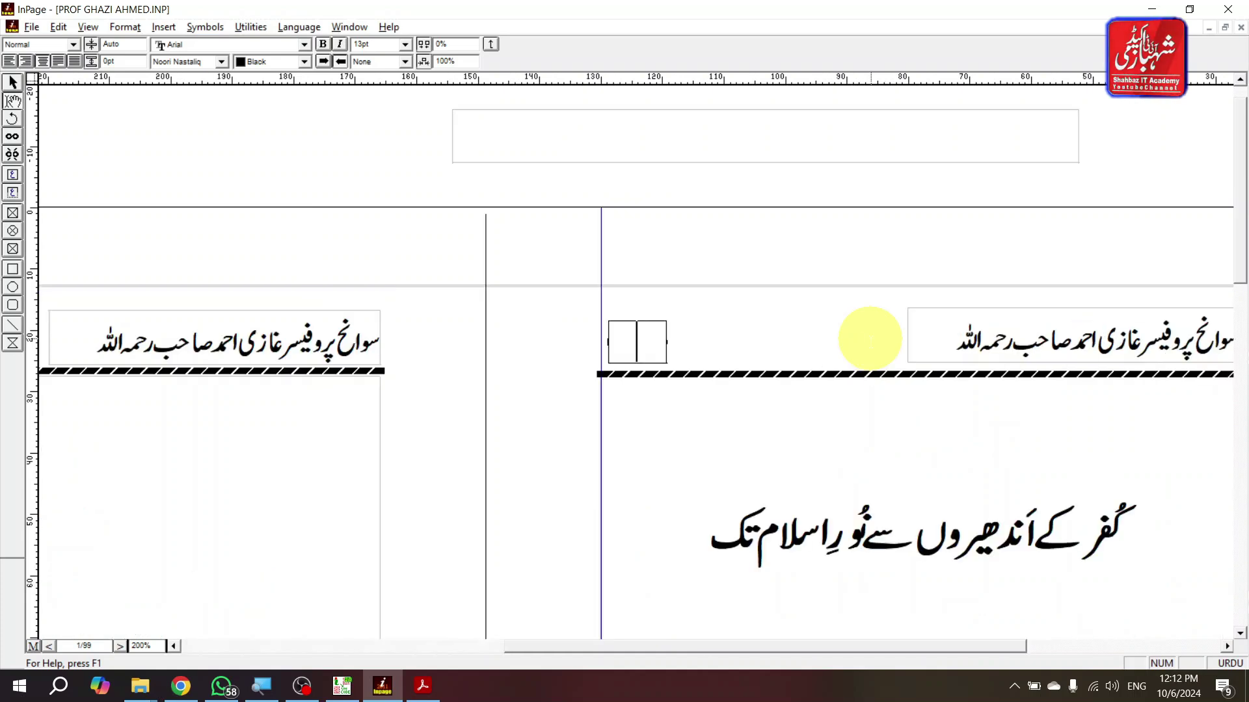
Insert three blank lines above the first number in the Urdu number list.
key(ctrl+Tab)
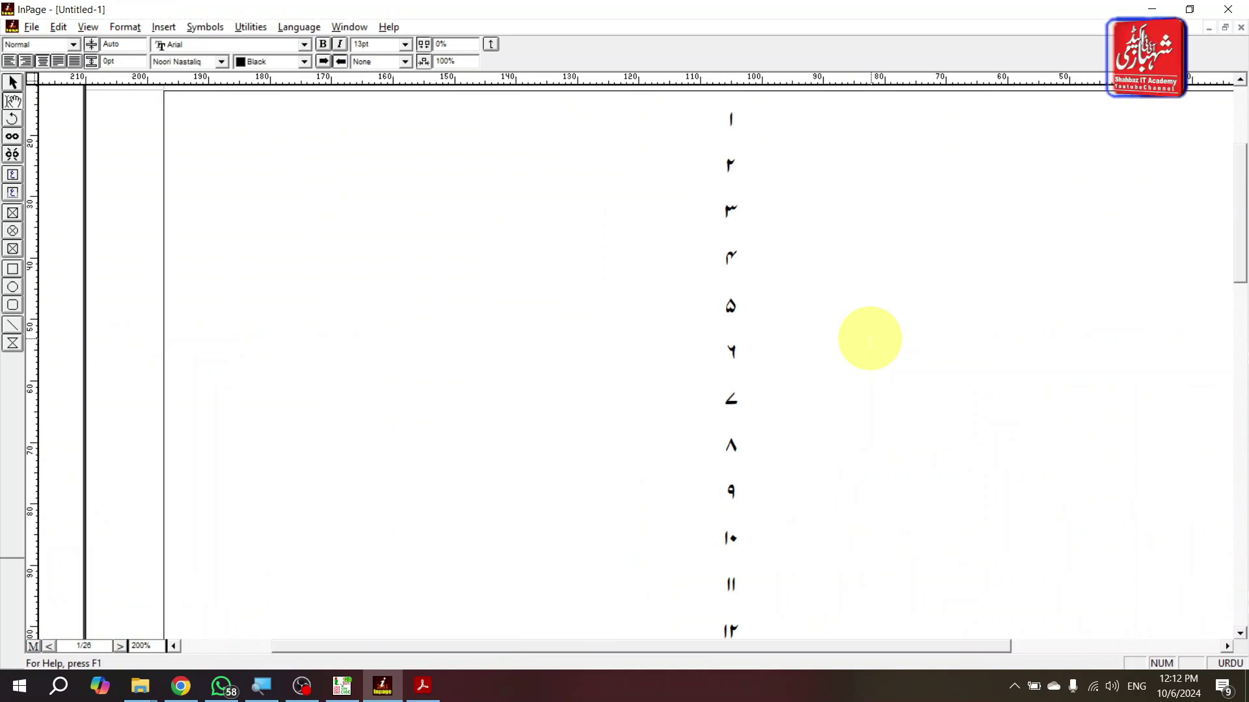
key(Return)
key(Return)
Step the text cursor through the blank lines above the first number and return to the top line.
key(Up)
key(Up)
key(Up)
key(Down)
key(Down)
key(Down)
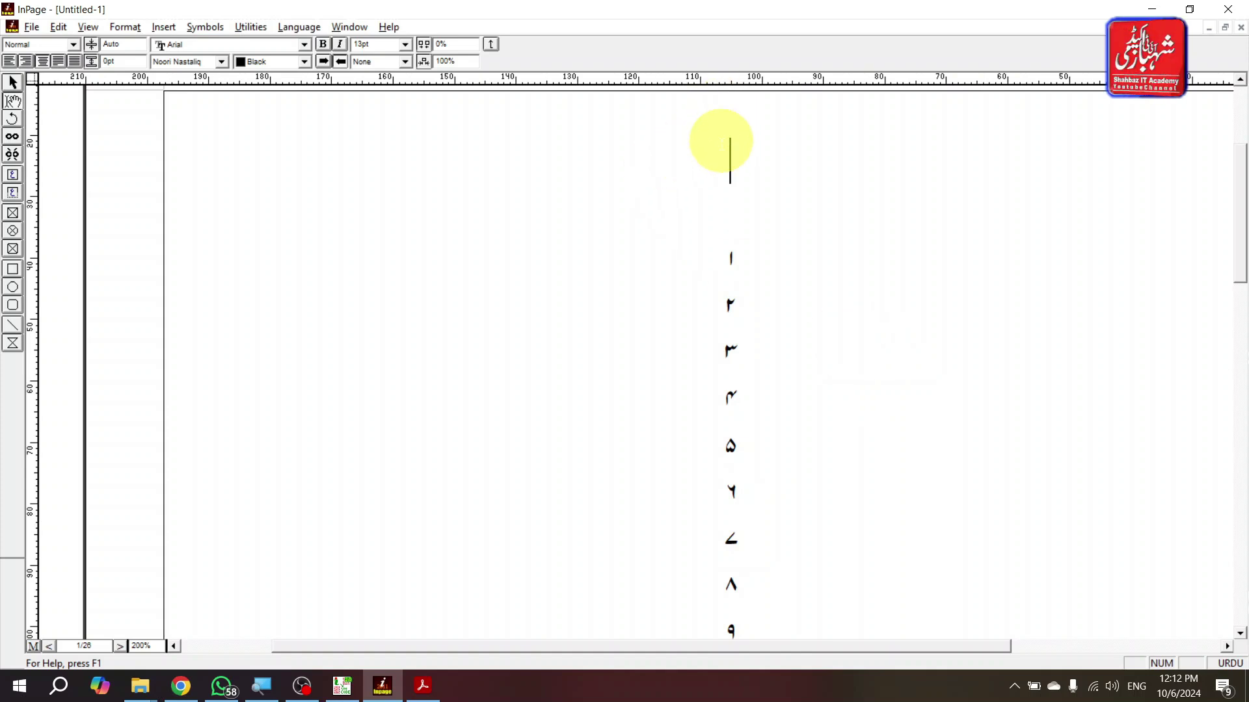
key(Down)
key(Down)
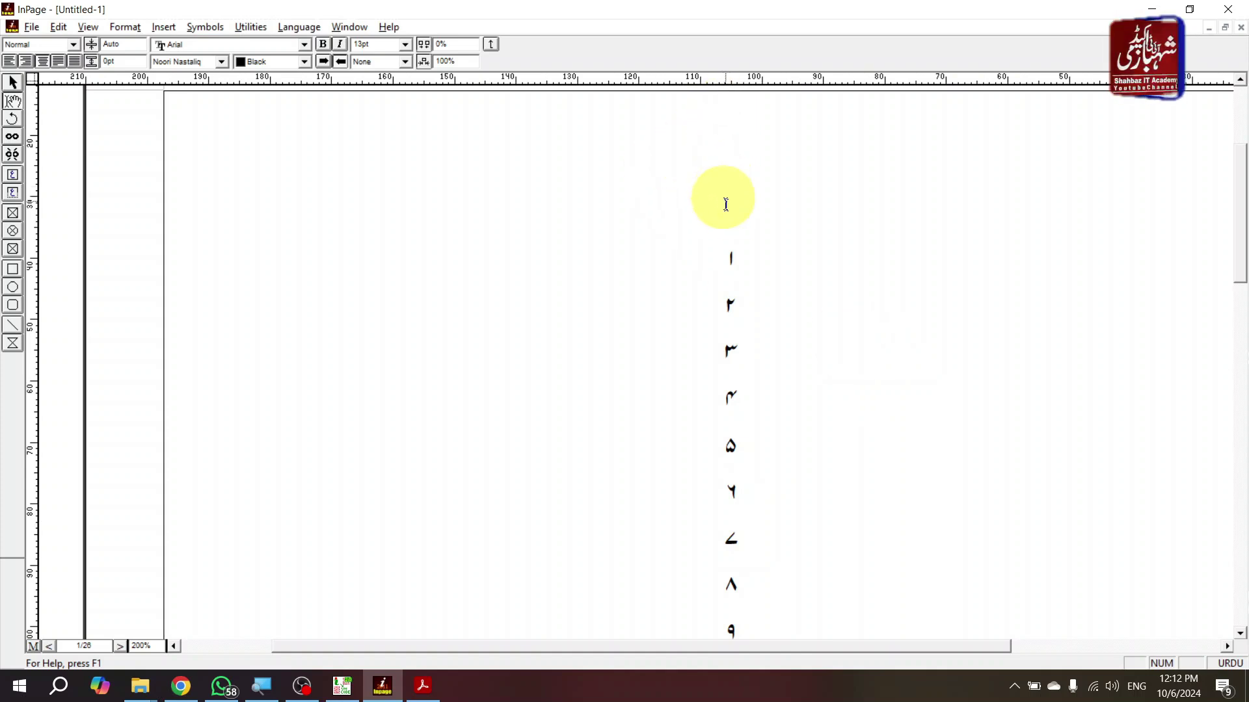
key(Up)
key(Up)
key(Up)
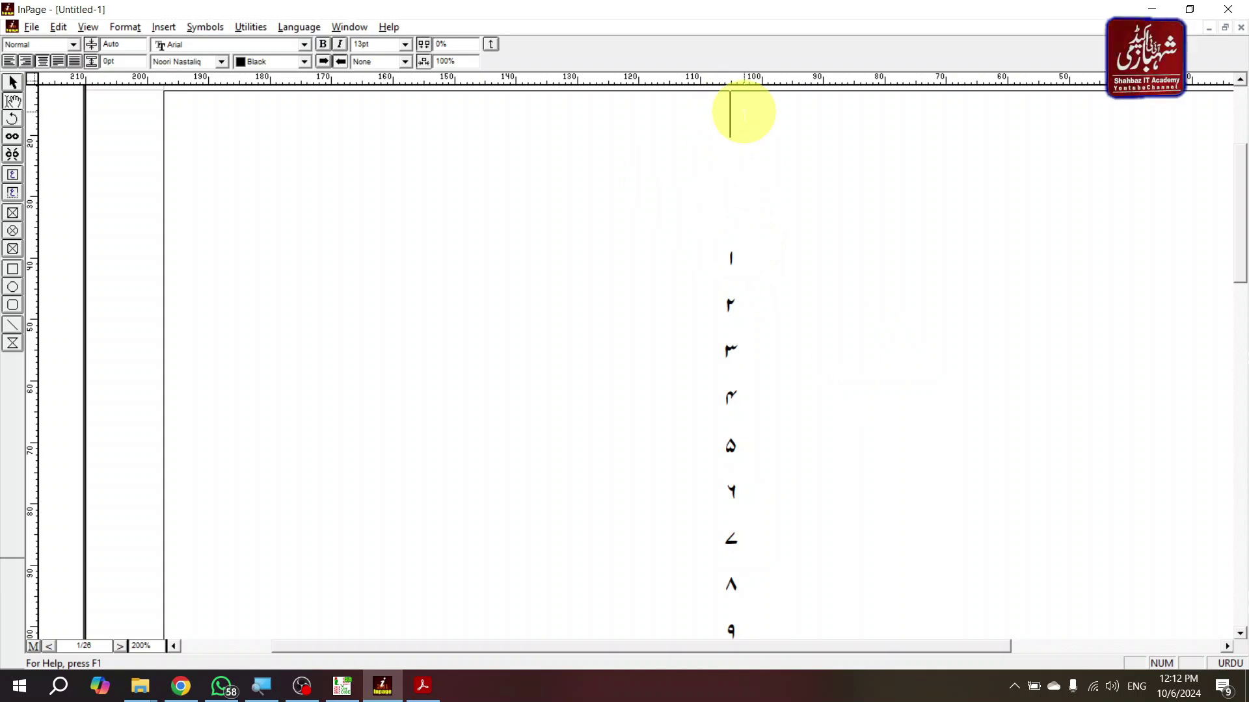
Highlight the leading blank lines together with the first numbers of the list, and clear the selection.
key(shift+Down)
key(shift+Down)
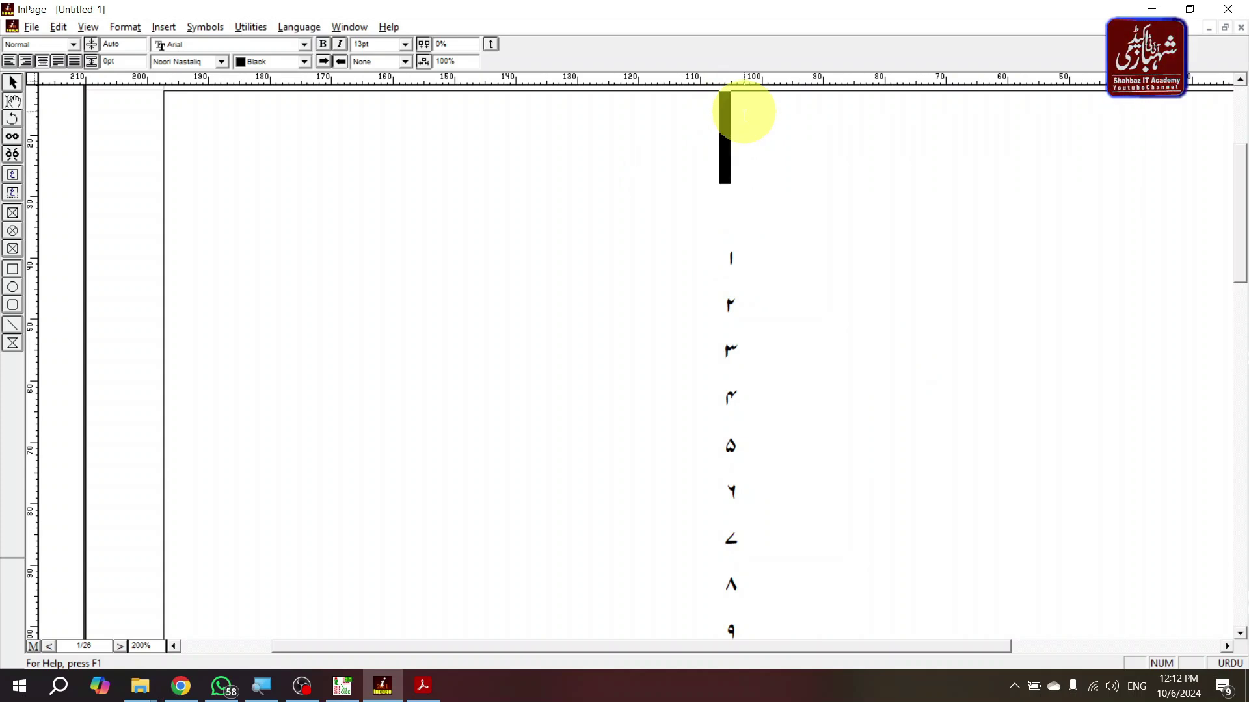
click(744, 113)
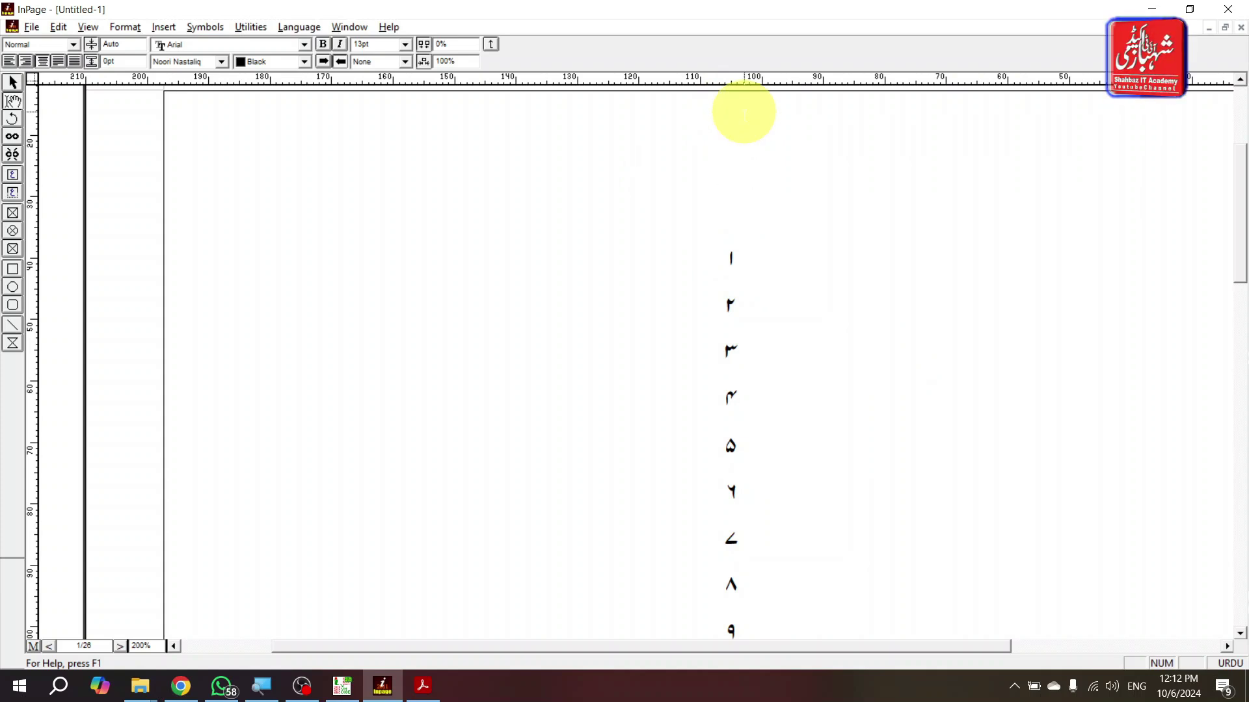
key(shift+Left)
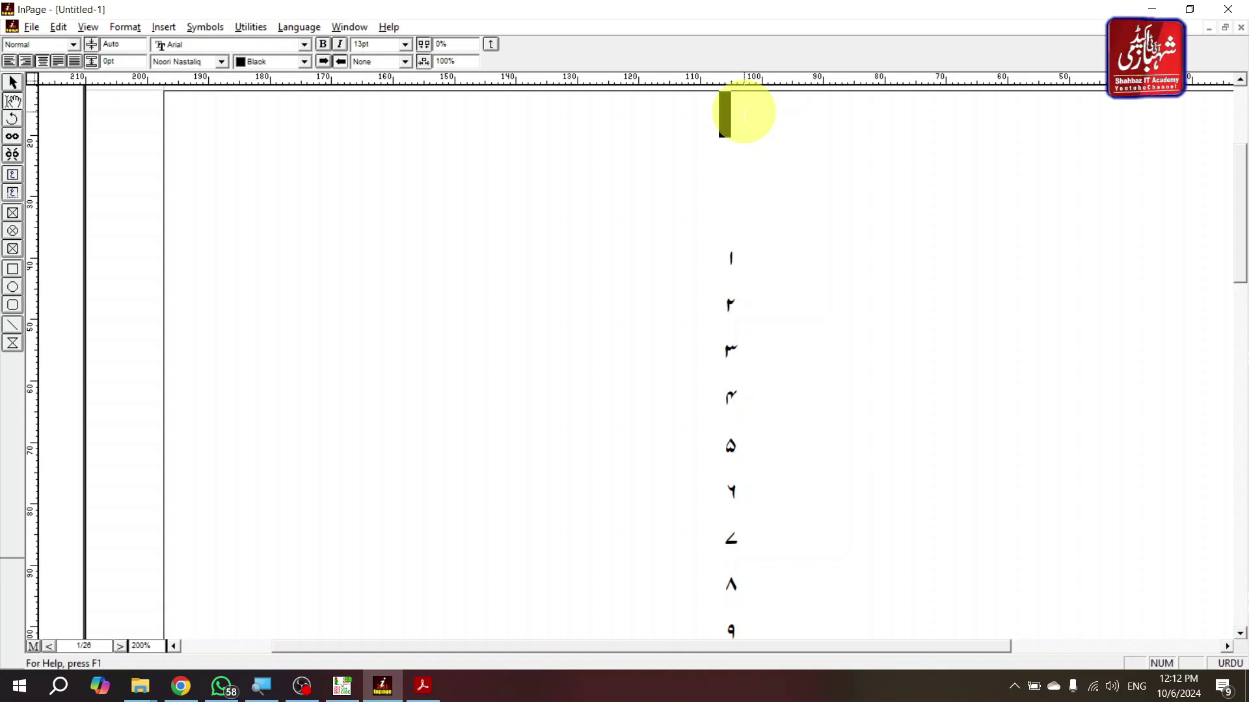
key(shift+Down)
key(shift+Down)
key(shift+Down)
key(shift+Down)
key(shift+Down)
key(shift+Down)
key(shift+Down)
key(shift+Down)
key(shift+Down)
key(shift+Down)
key(shift+Down)
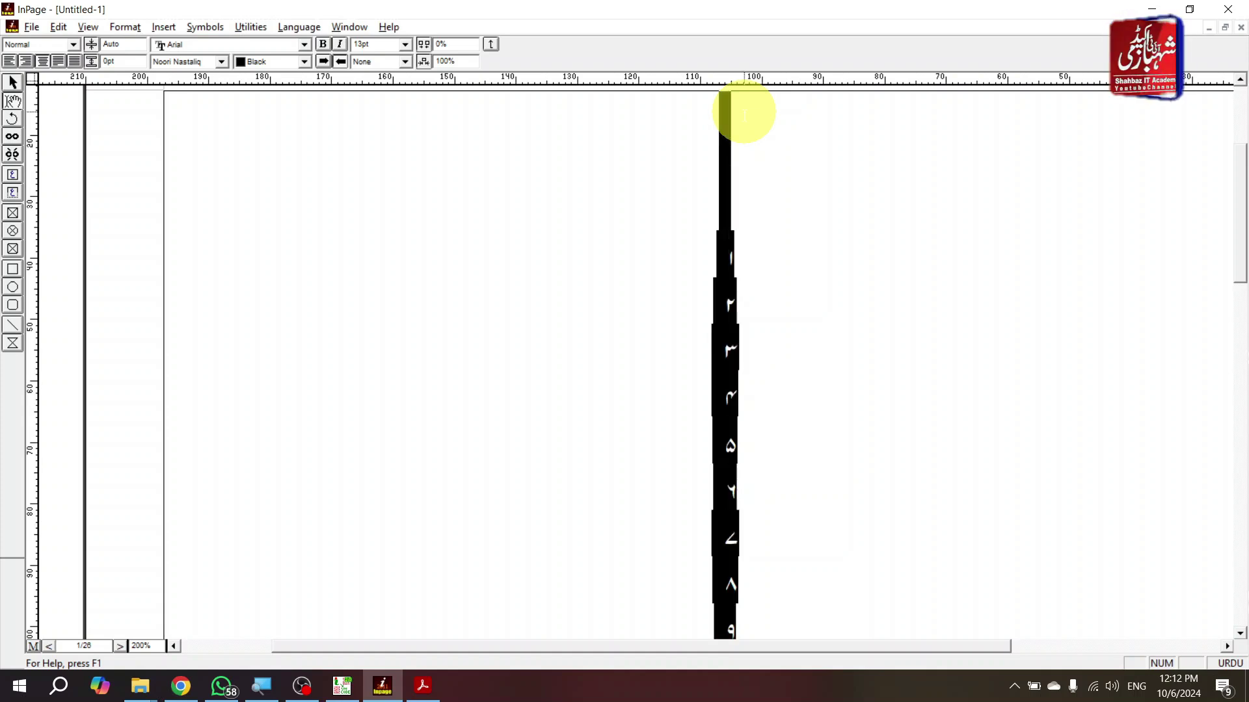
click(745, 113)
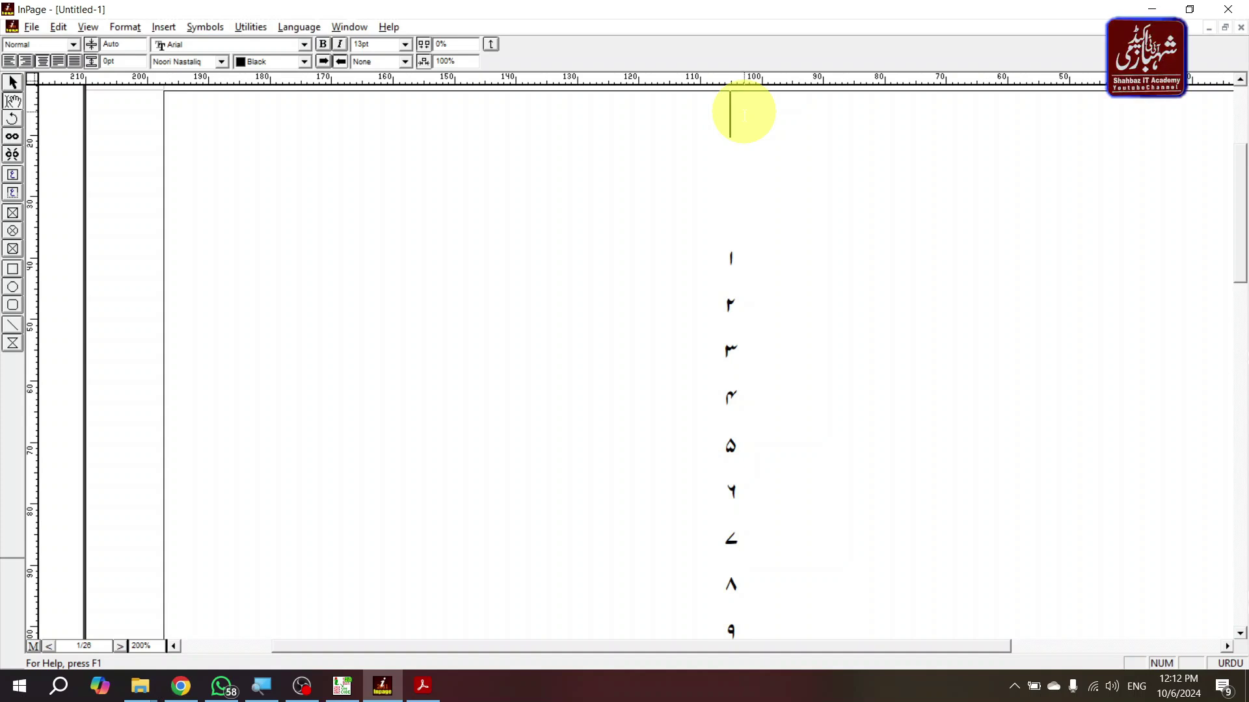
Check the end and start of the number list, and select the entire list including its leading blank lines.
key(ctrl+End)
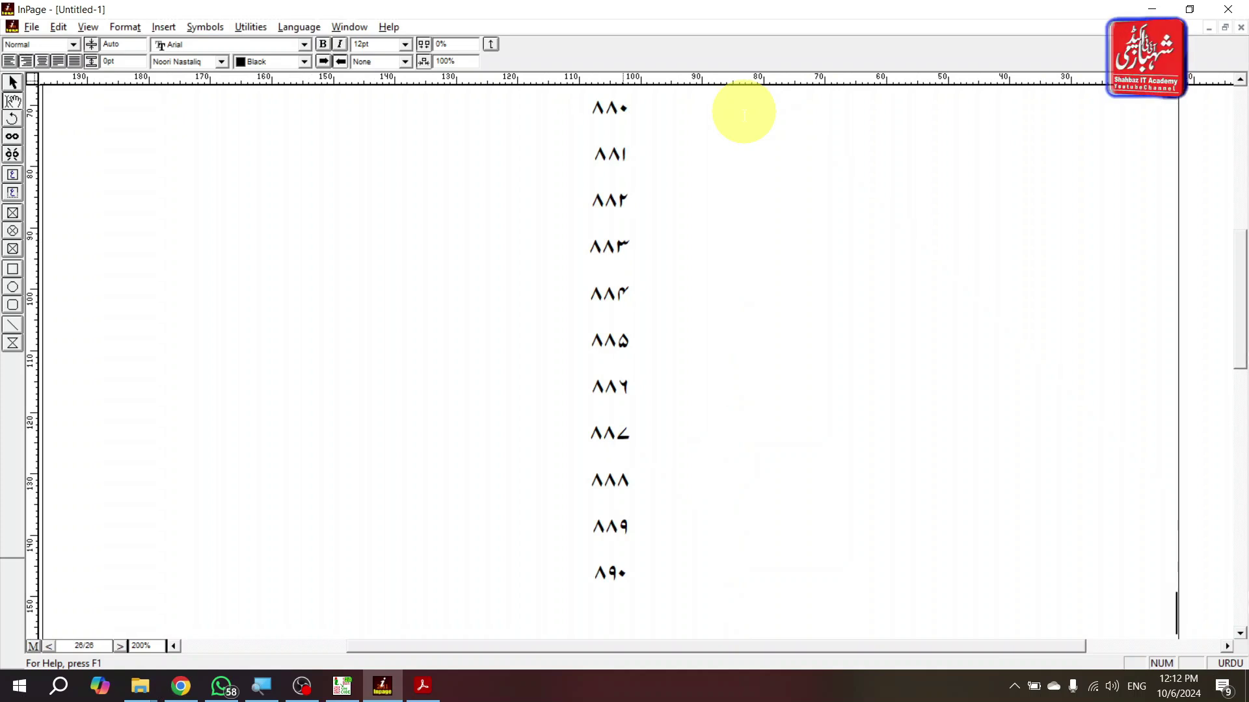
key(ctrl+Home)
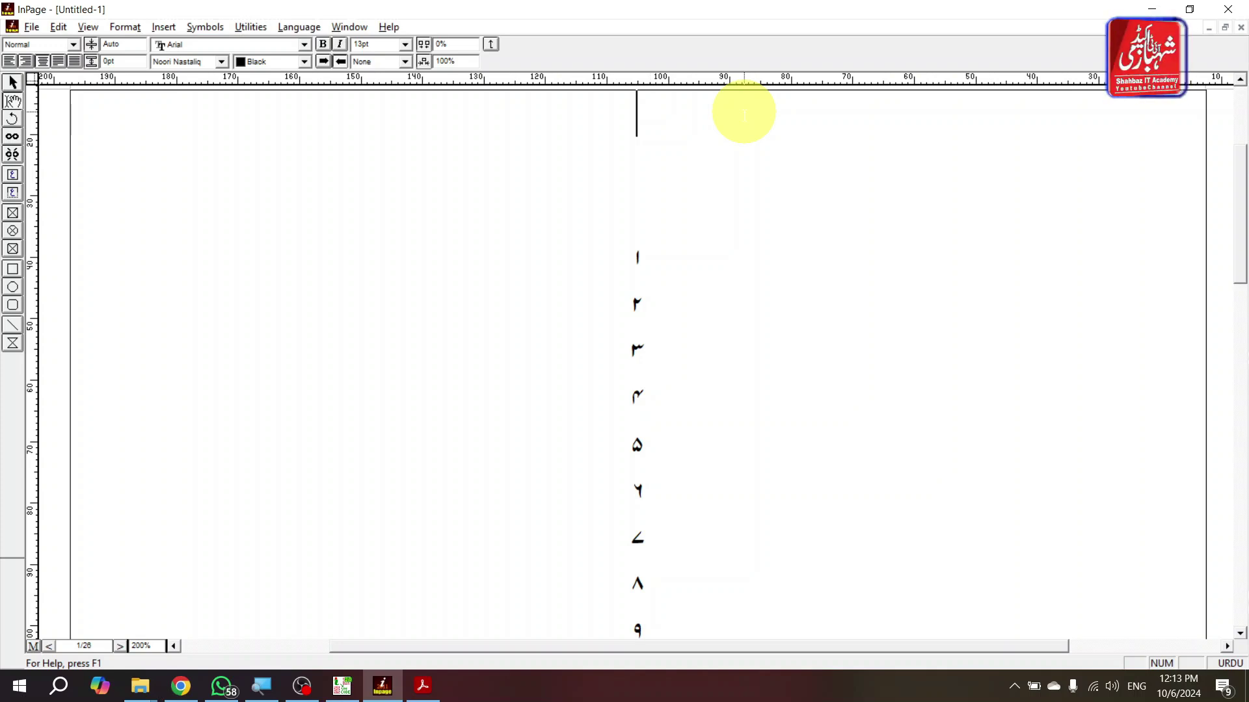
key(ctrl+a)
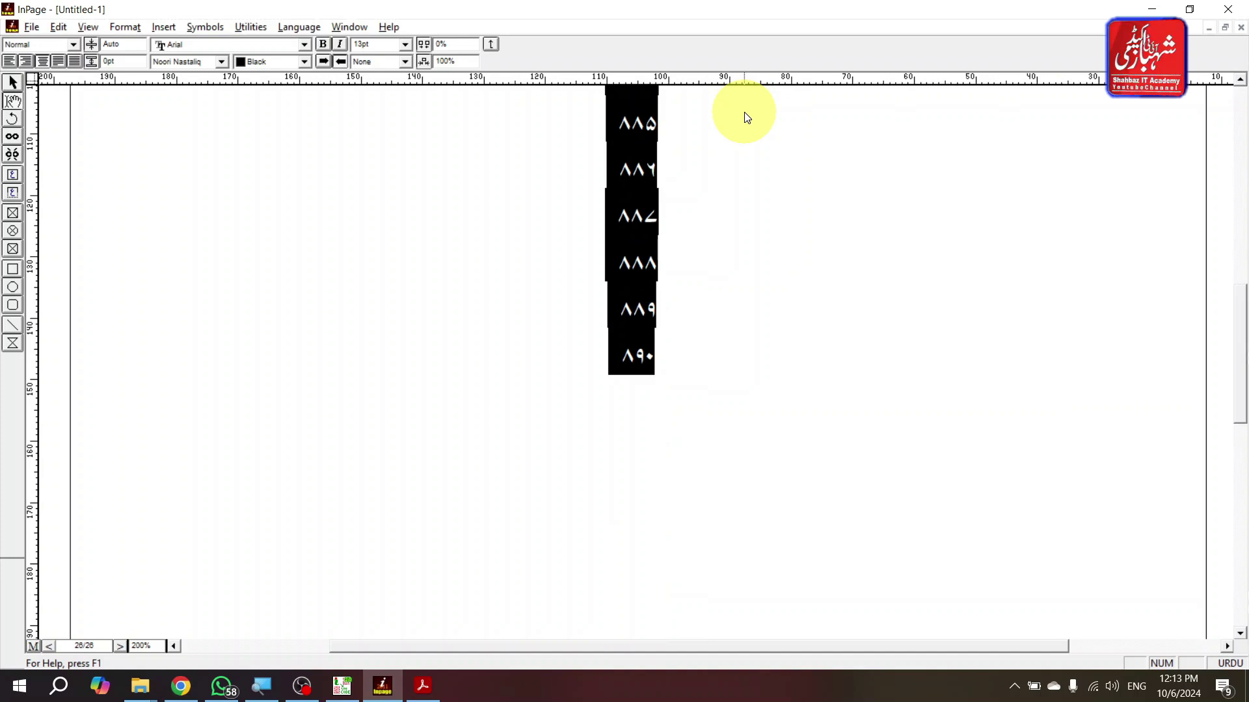
Go back to the book document and examine where numbering starts across the first and second spreads.
key(ctrl+Tab)
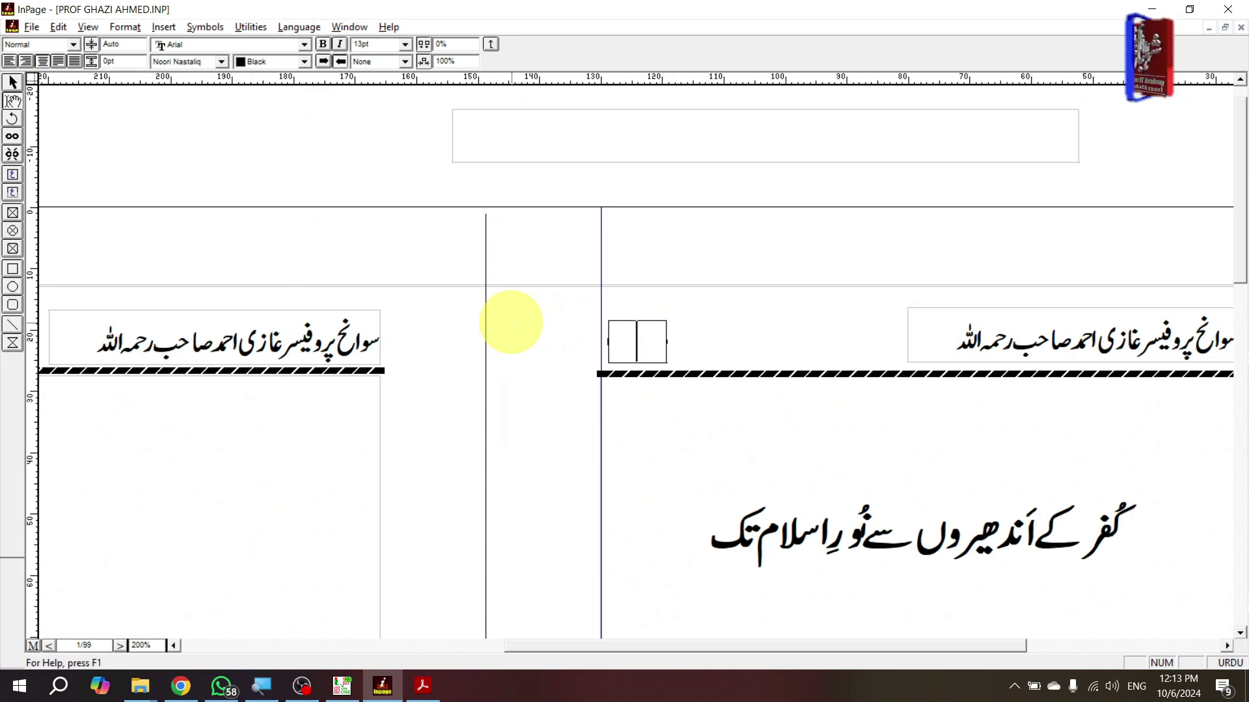
key(Page_Down)
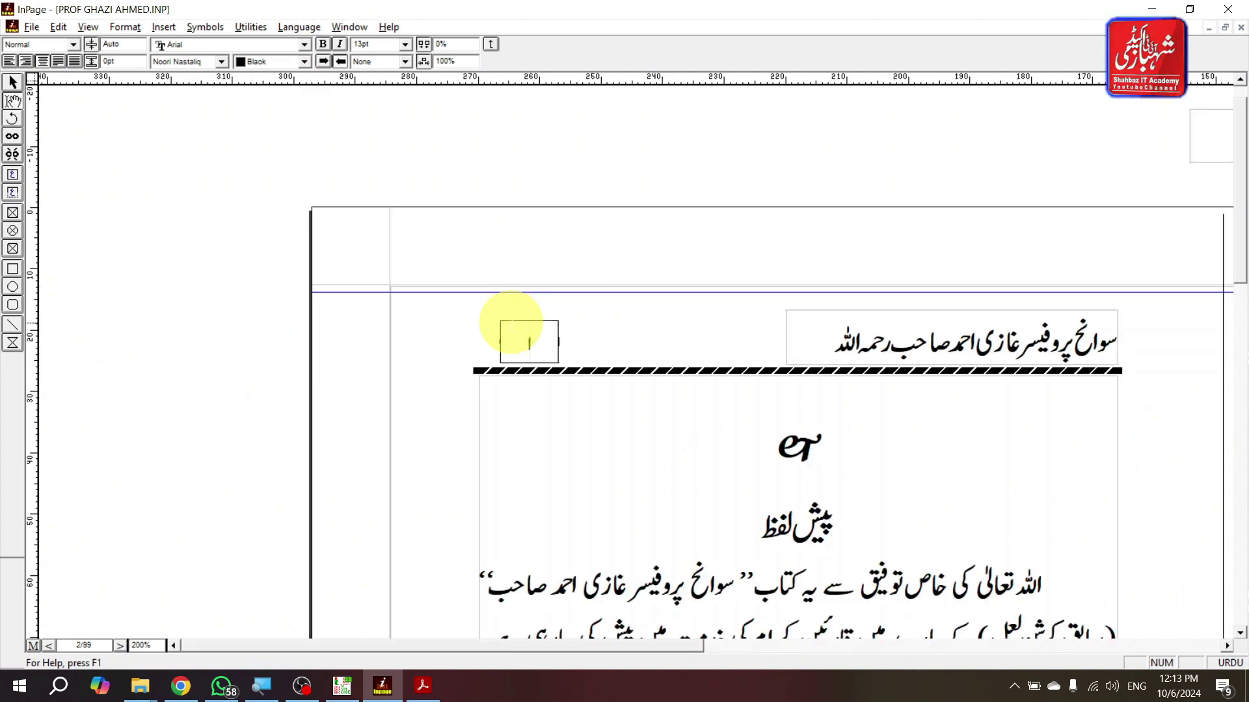
key(Page_Up)
key(Page_Down)
key(Page_Up)
key(Page_Down)
key(Page_Up)
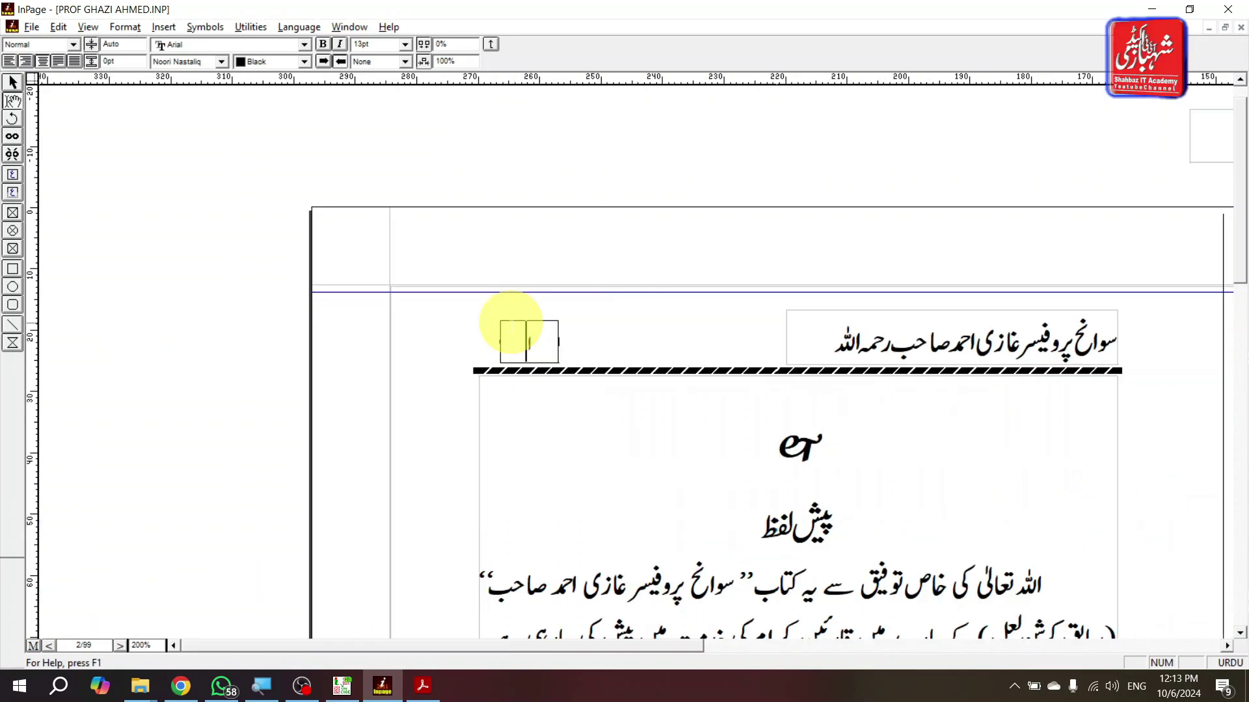
key(Page_Down)
key(Page_Up)
key(Page_Down)
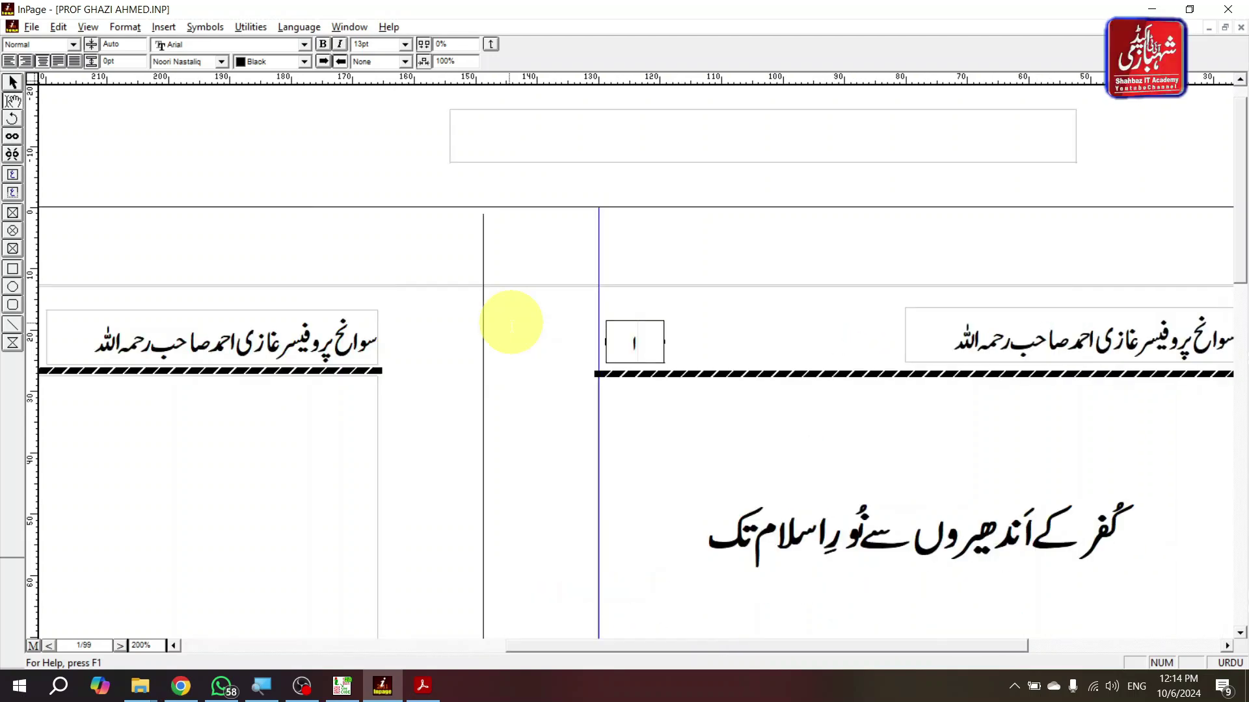
key(Page_Down)
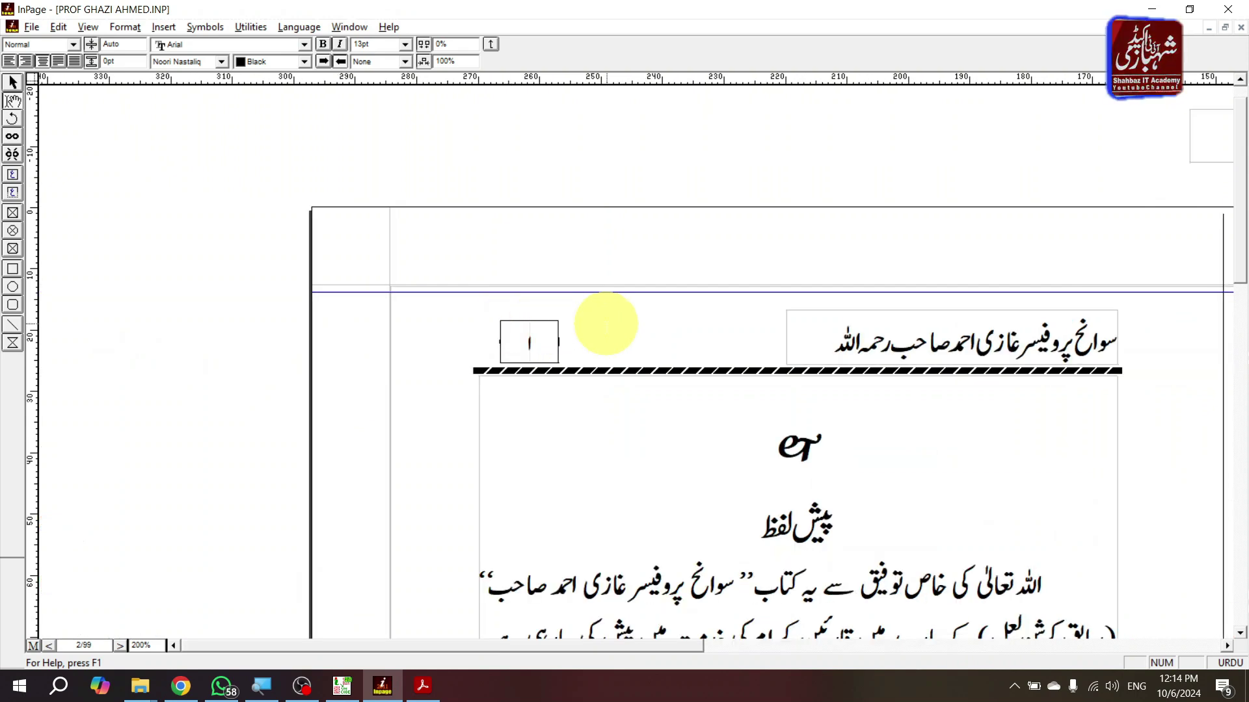
Inspect the second spread at 50% and its foreword and contents pages' header number boxes at 200%.
key(ctrl+5)
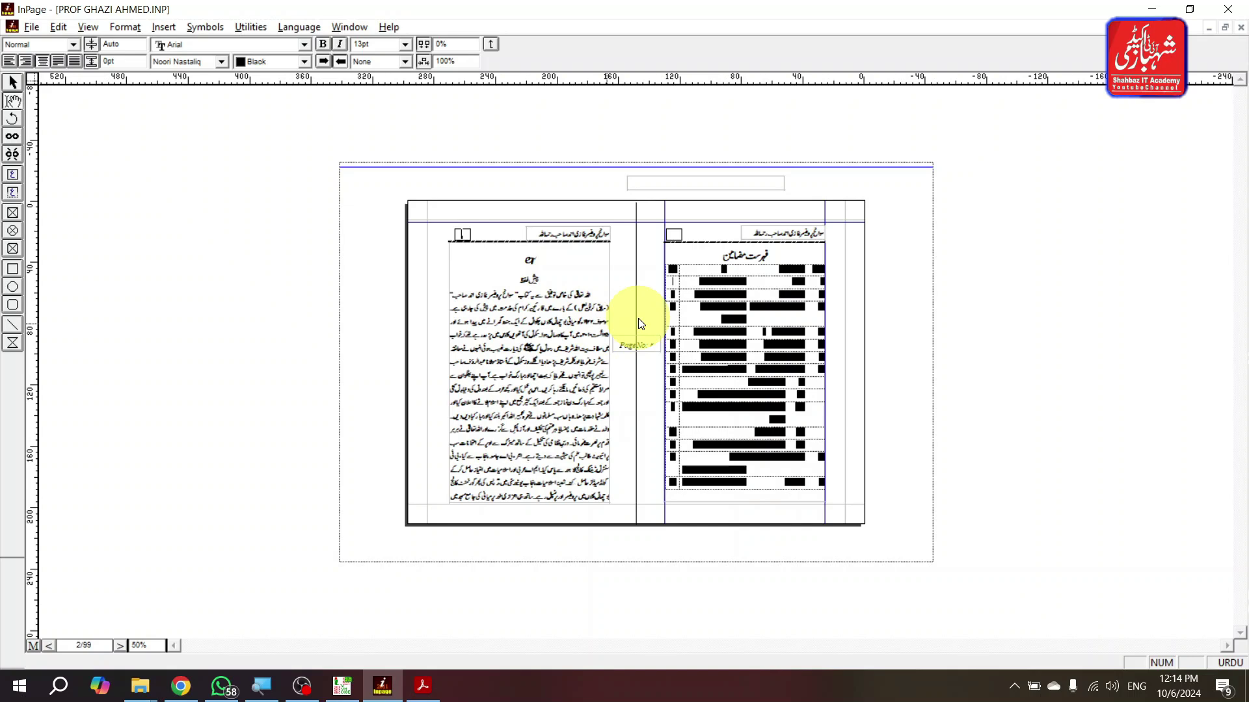
click(540, 279)
key(ctrl+2)
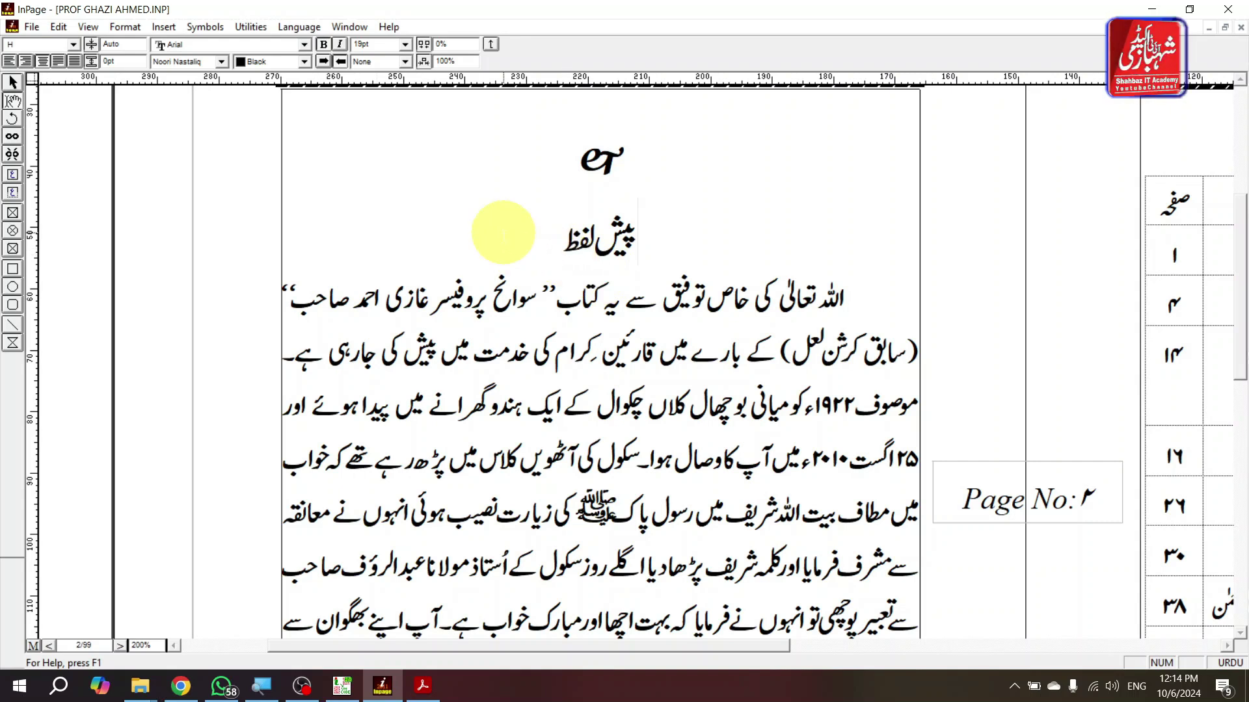
scroll(502, 232, up, 5)
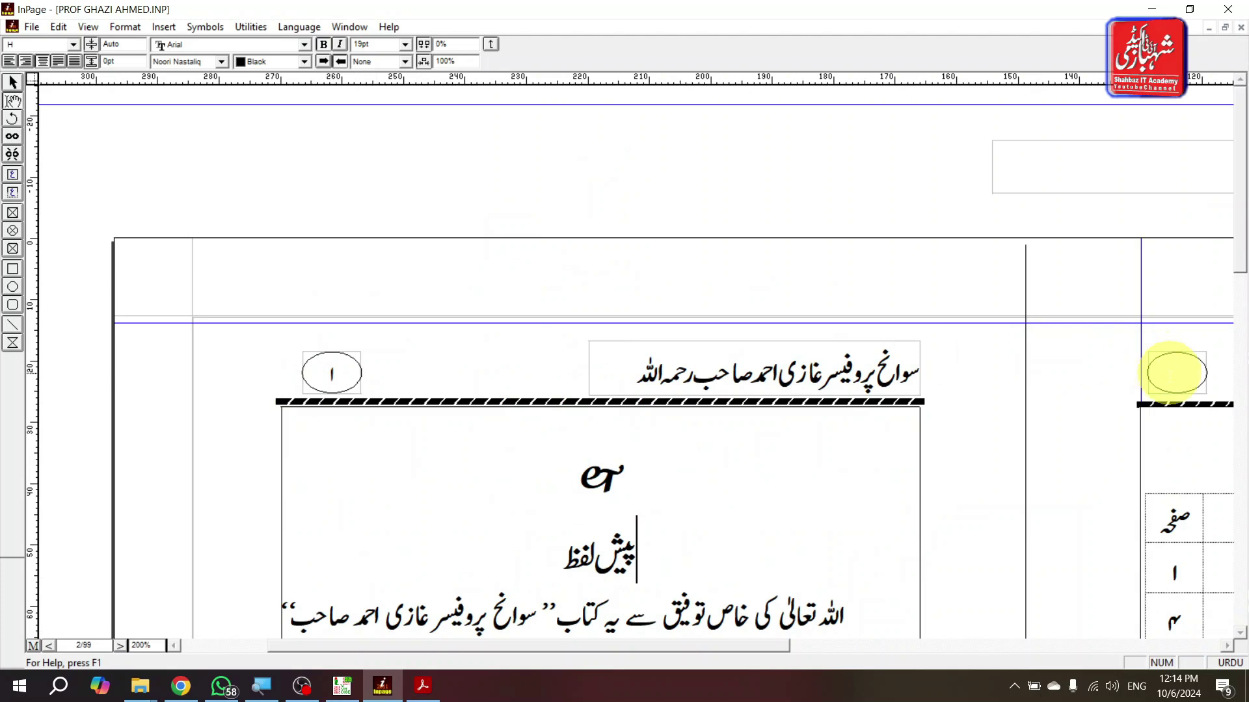
click(1176, 368)
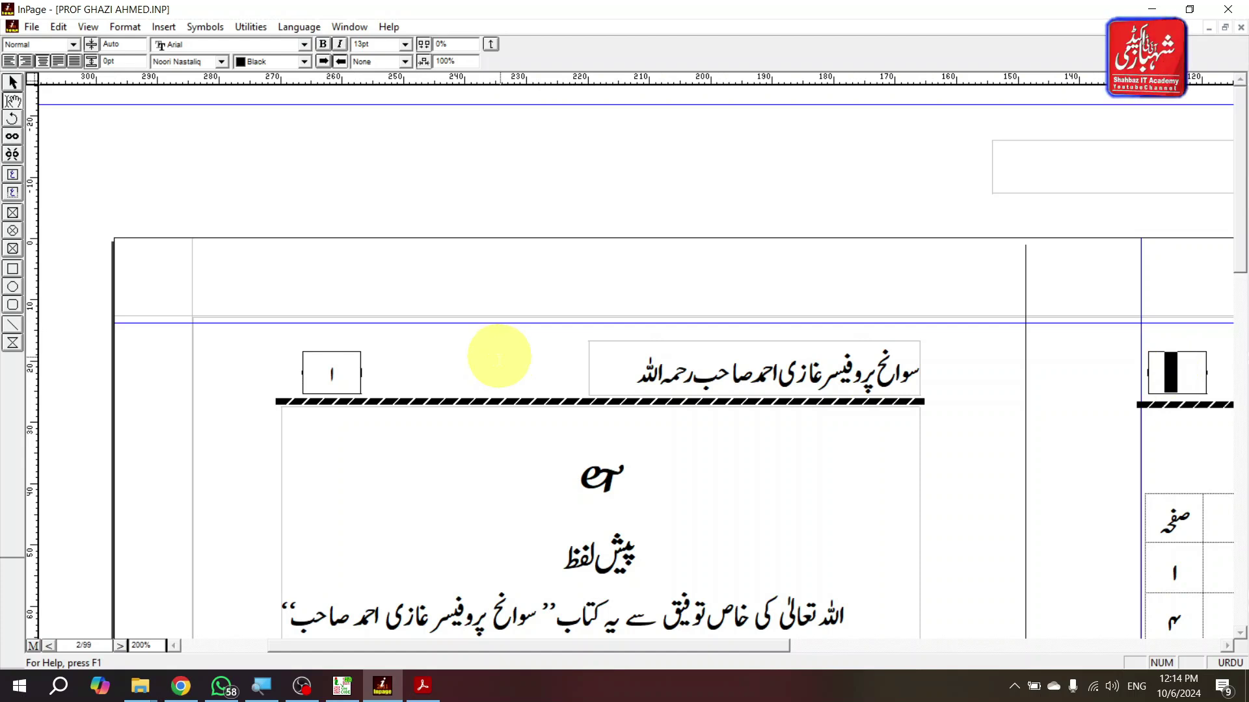
key(ctrl+5)
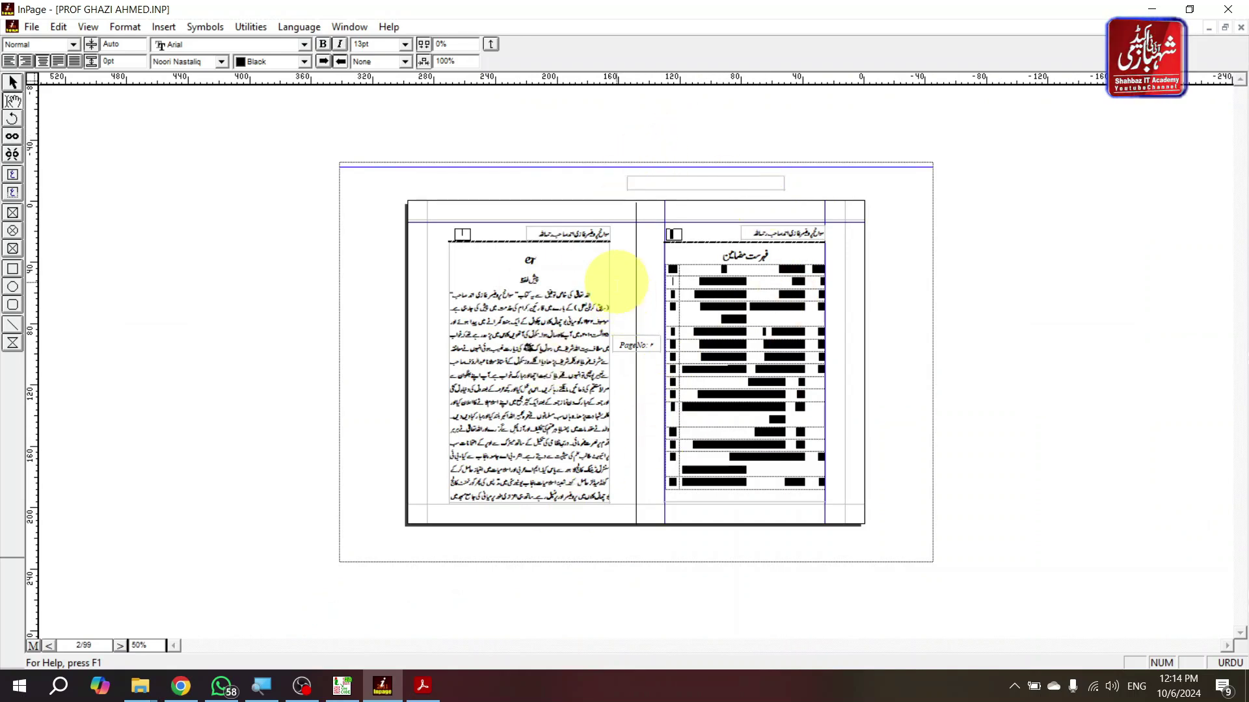
scroll(614, 279, up, 1)
scroll(631, 278, up, 1)
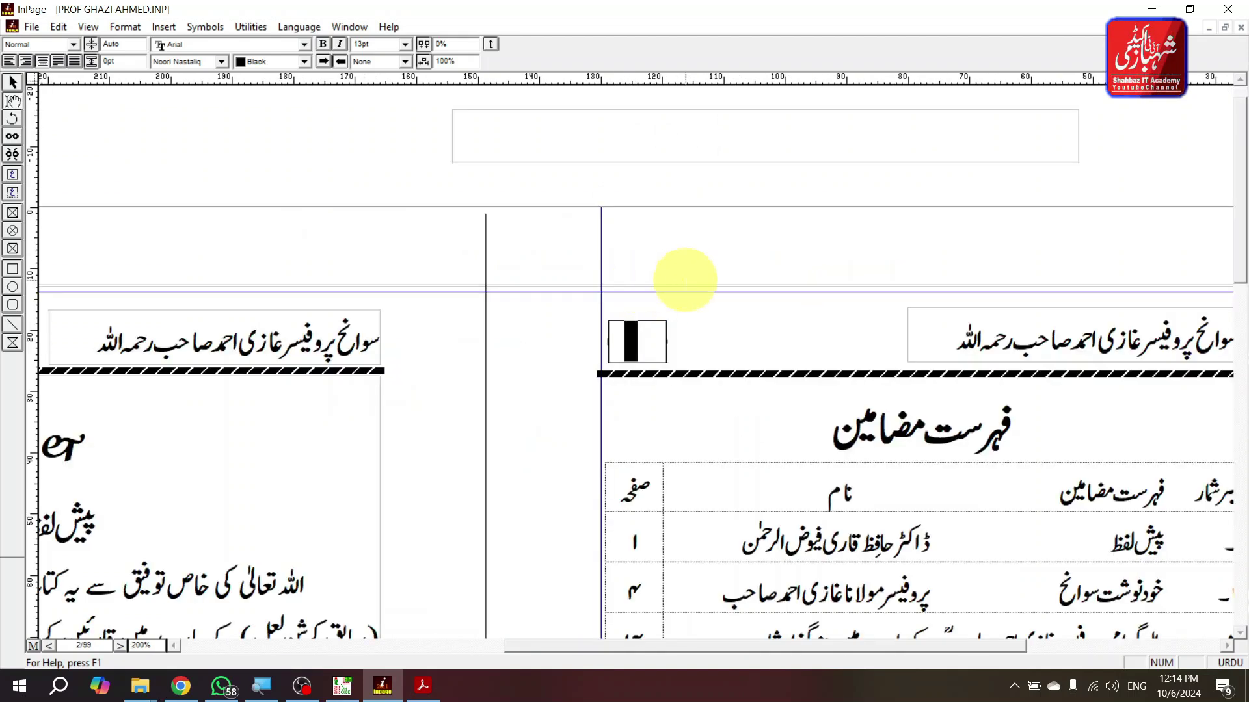
key(Up)
key(Down)
key(Up)
Create a new document with the default settings and view its page at 100%.
key(ctrl+n)
key(Return)
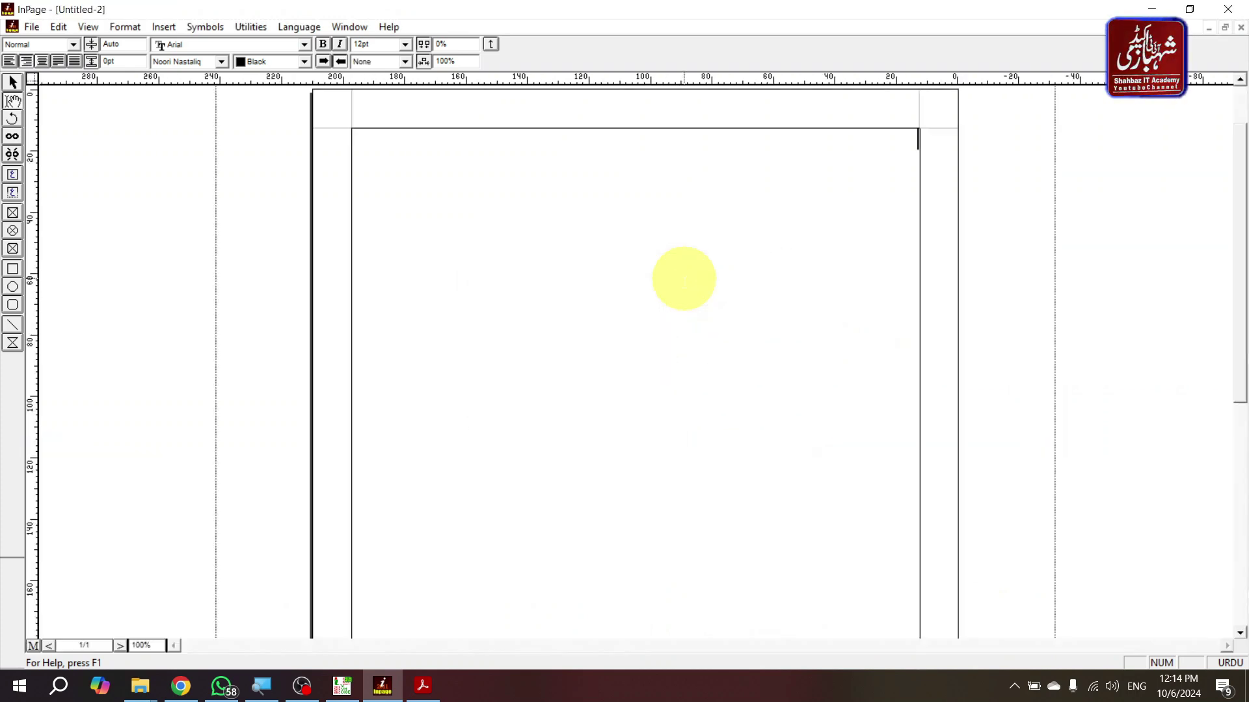
key(ctrl+0)
key(ctrl+1)
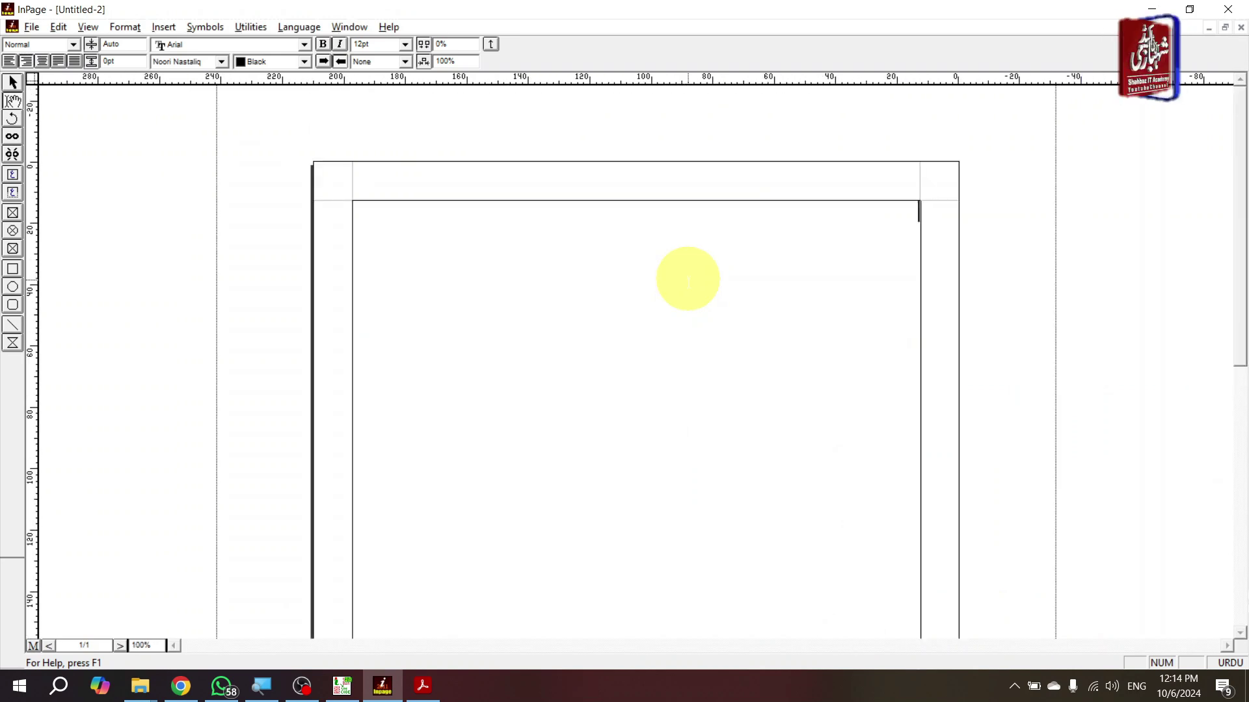
Draw a text box about 26 mm wide and 7 mm high across the new page's top margin line.
key(alt+v)
key(t)
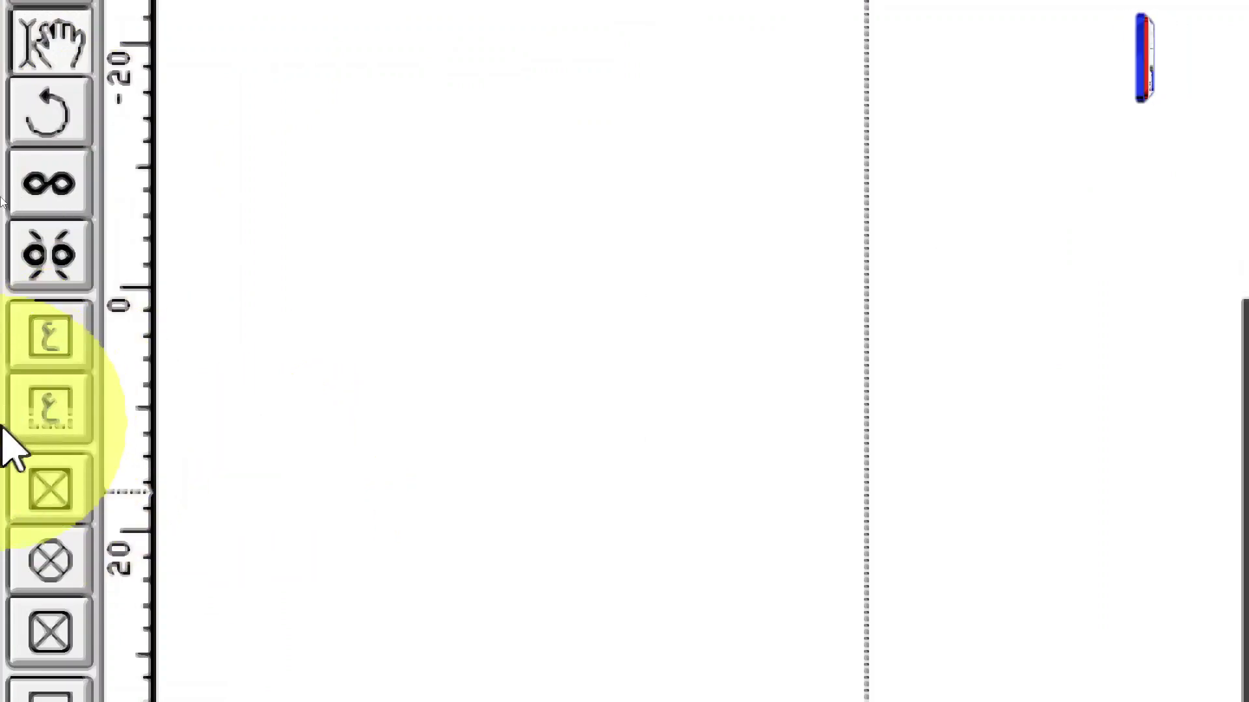
click(56, 424)
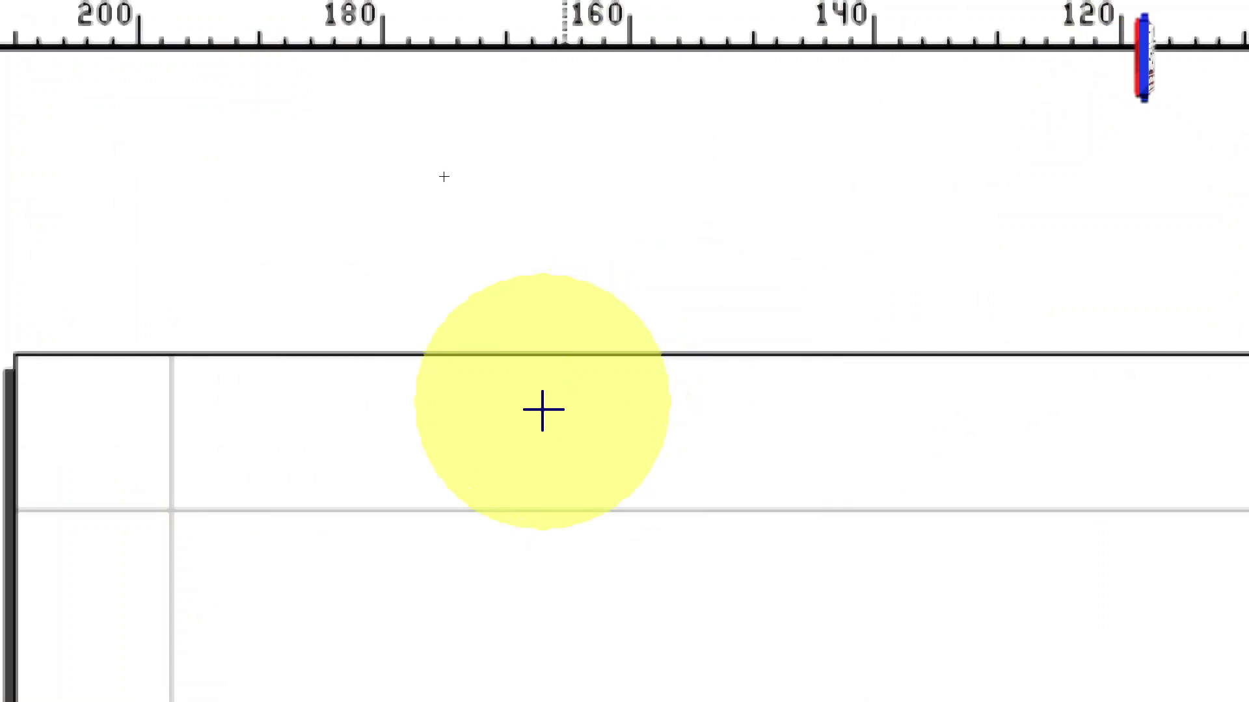
drag(746, 558, 789, 579)
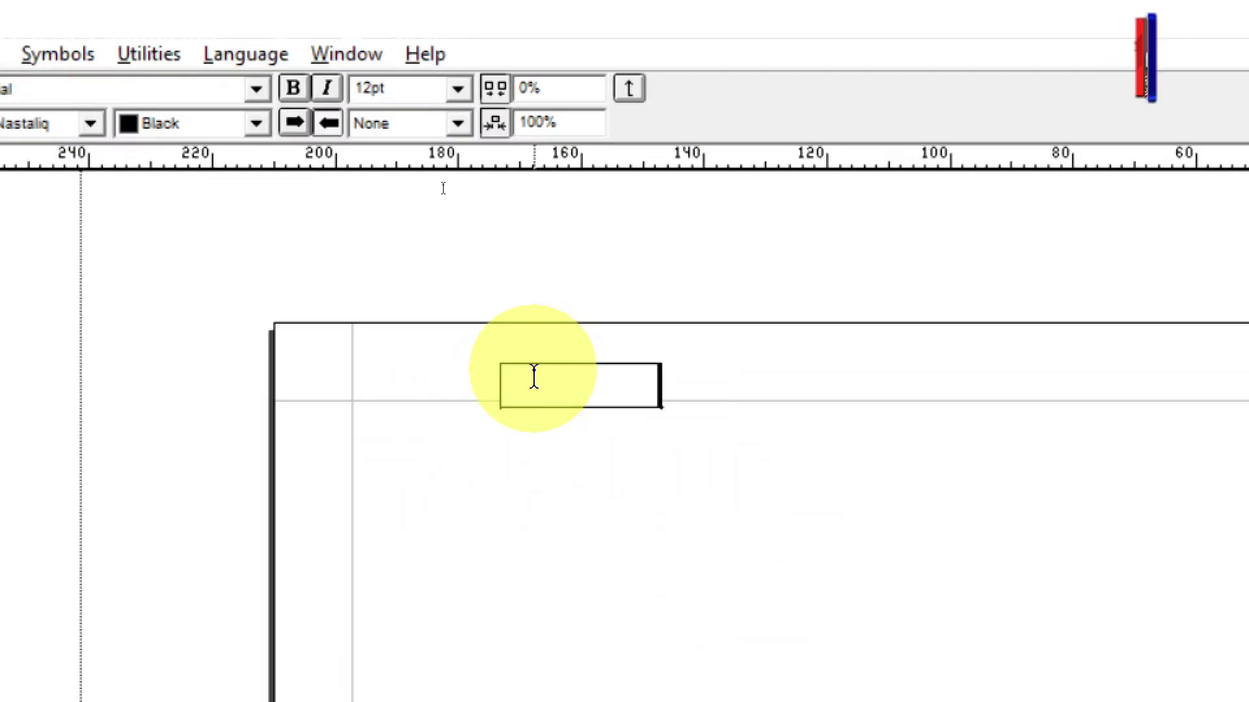
Insert an automatic page number into the new text box and centre it.
click(20, 55)
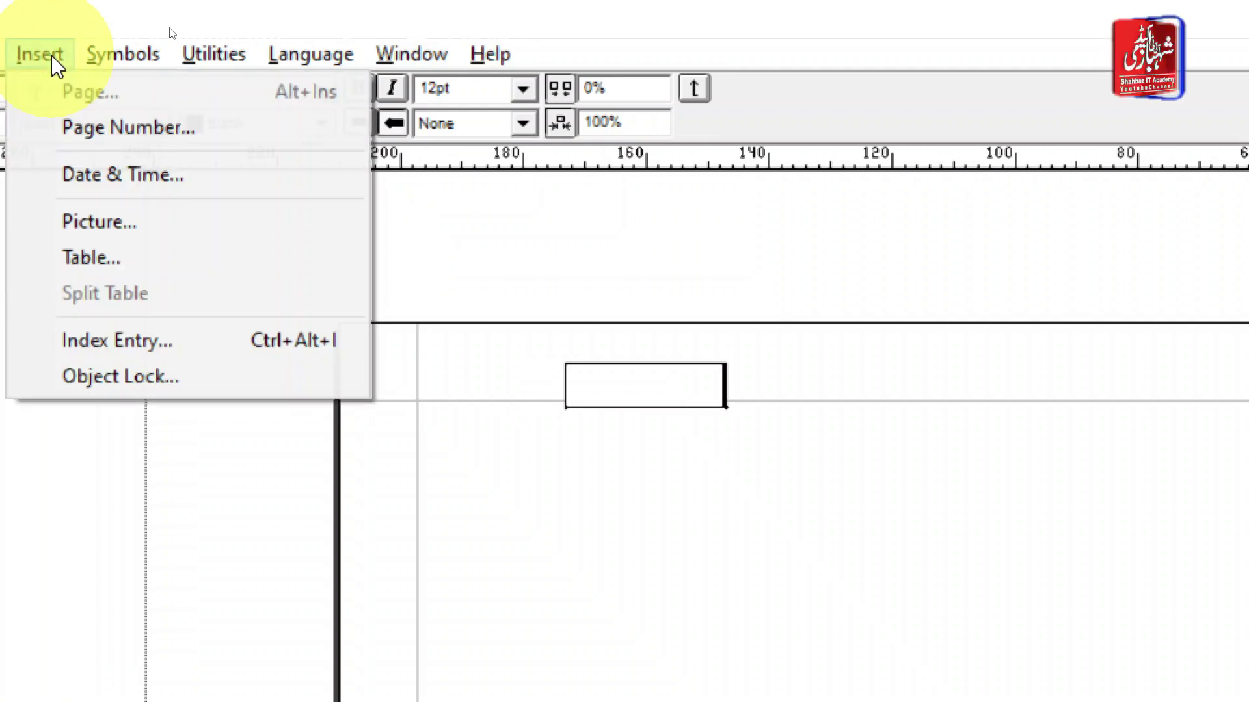
click(239, 128)
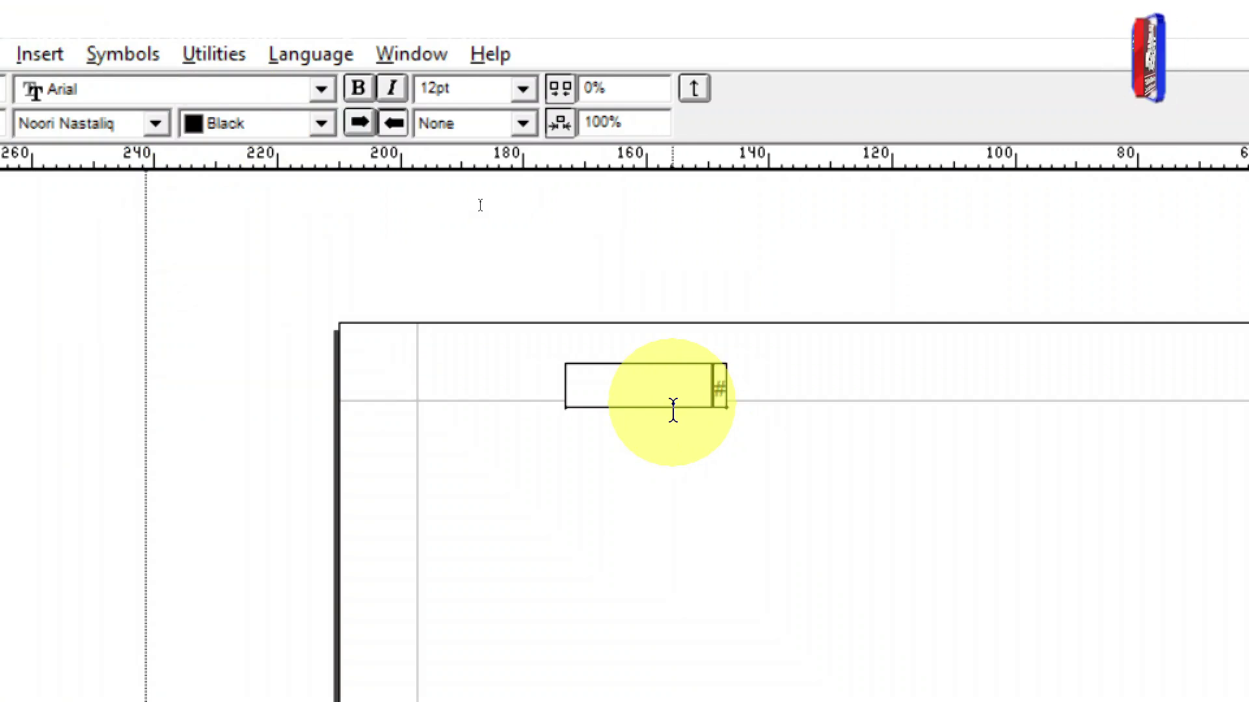
key(ctrl+shift+c)
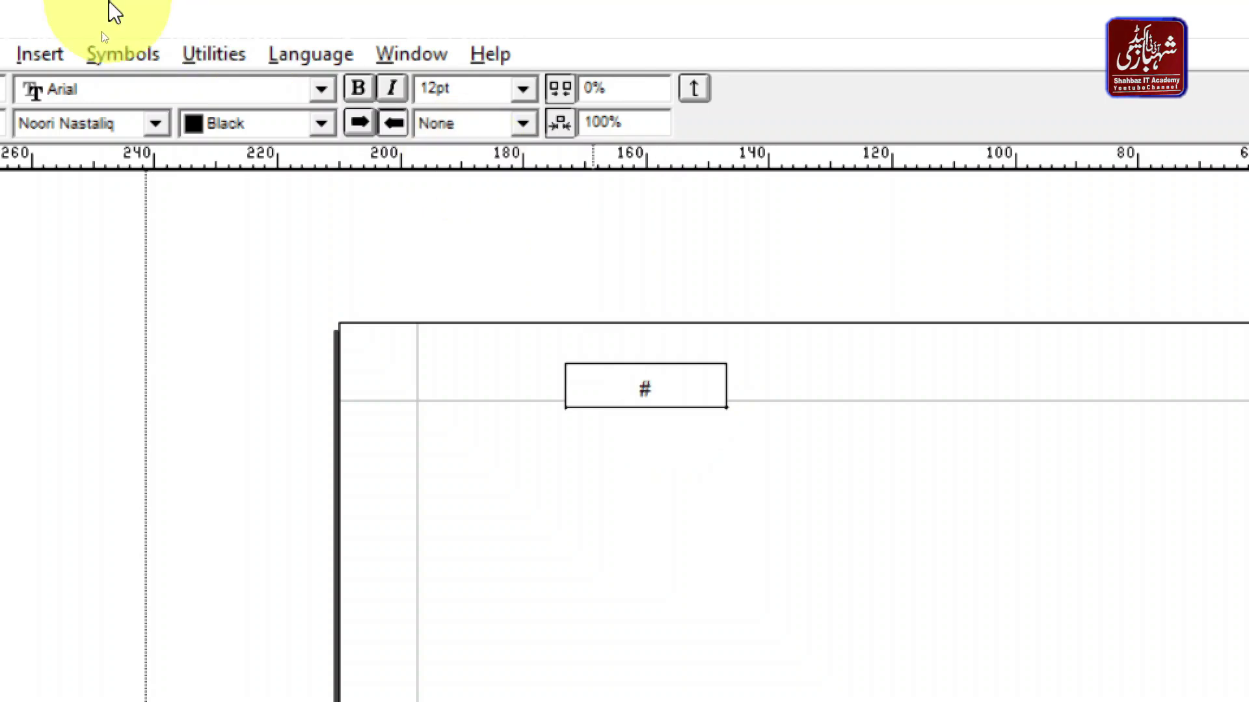
Move the page number box to the page's upper-left corner, about 174 mm across and 6 mm down.
click(27, 166)
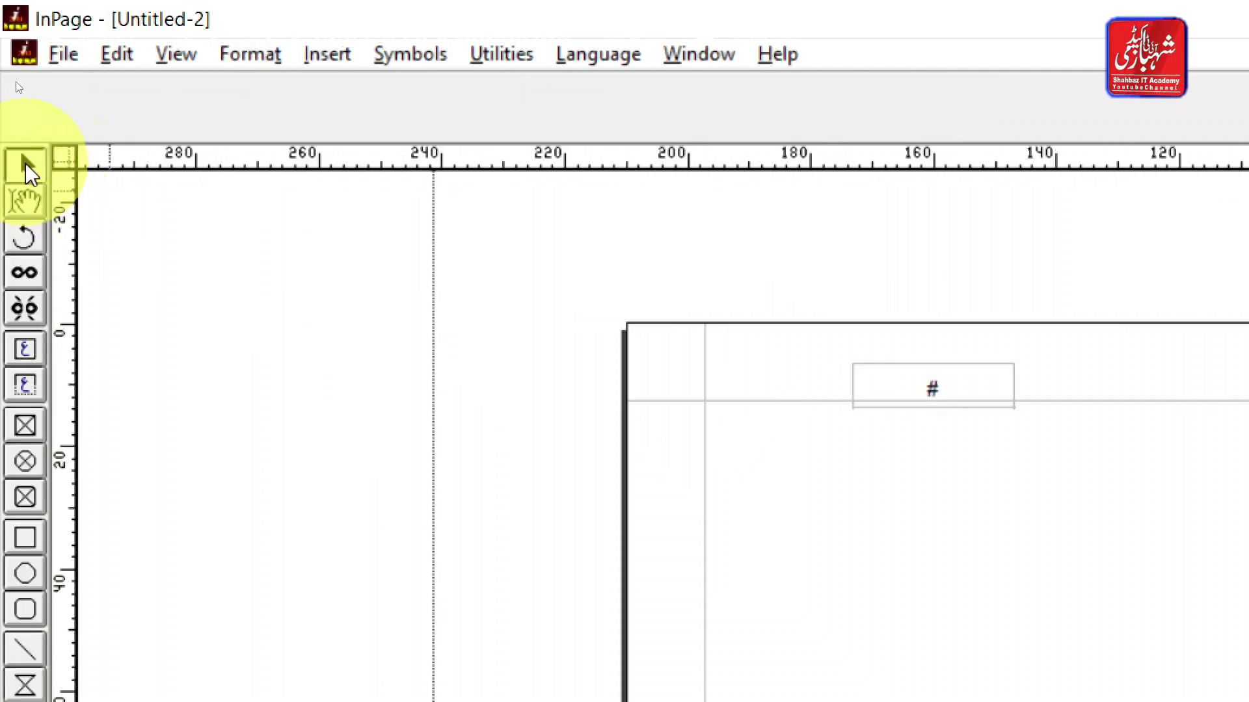
drag(893, 390, 722, 387)
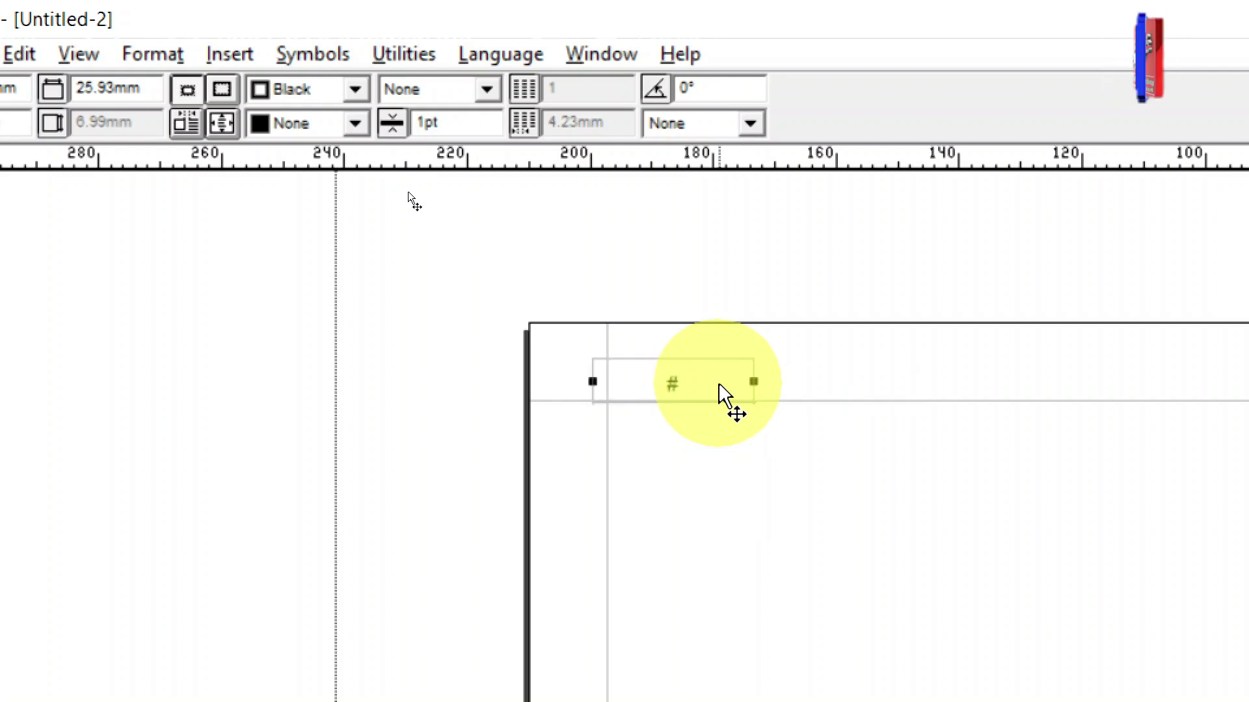
key(Escape)
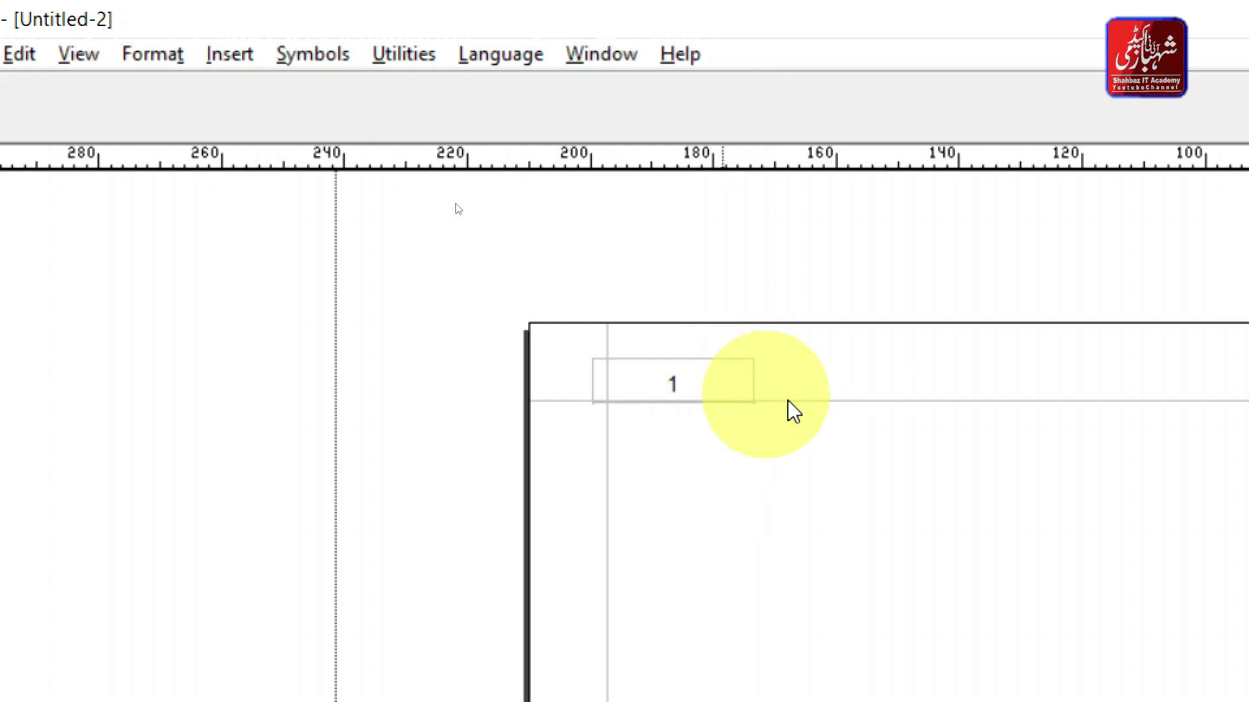
click(658, 404)
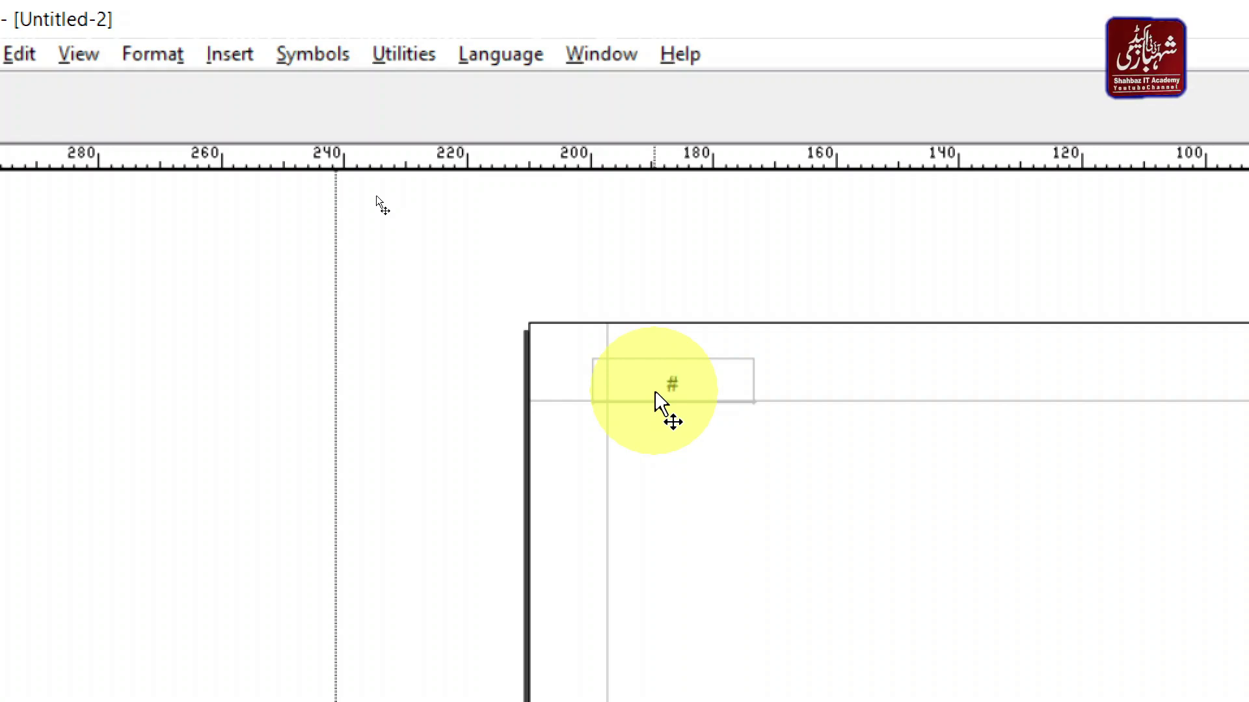
click(661, 403)
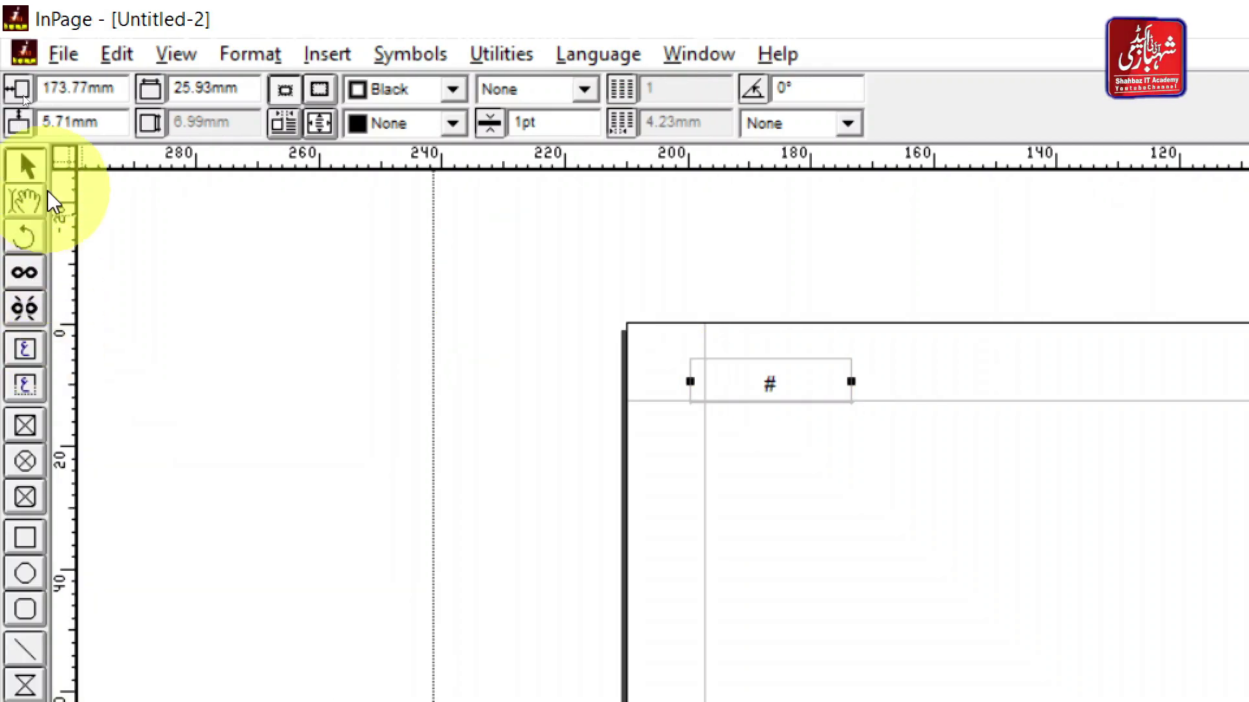
Set the document's starting page number to 5 in the document preferences.
click(29, 200)
click(799, 387)
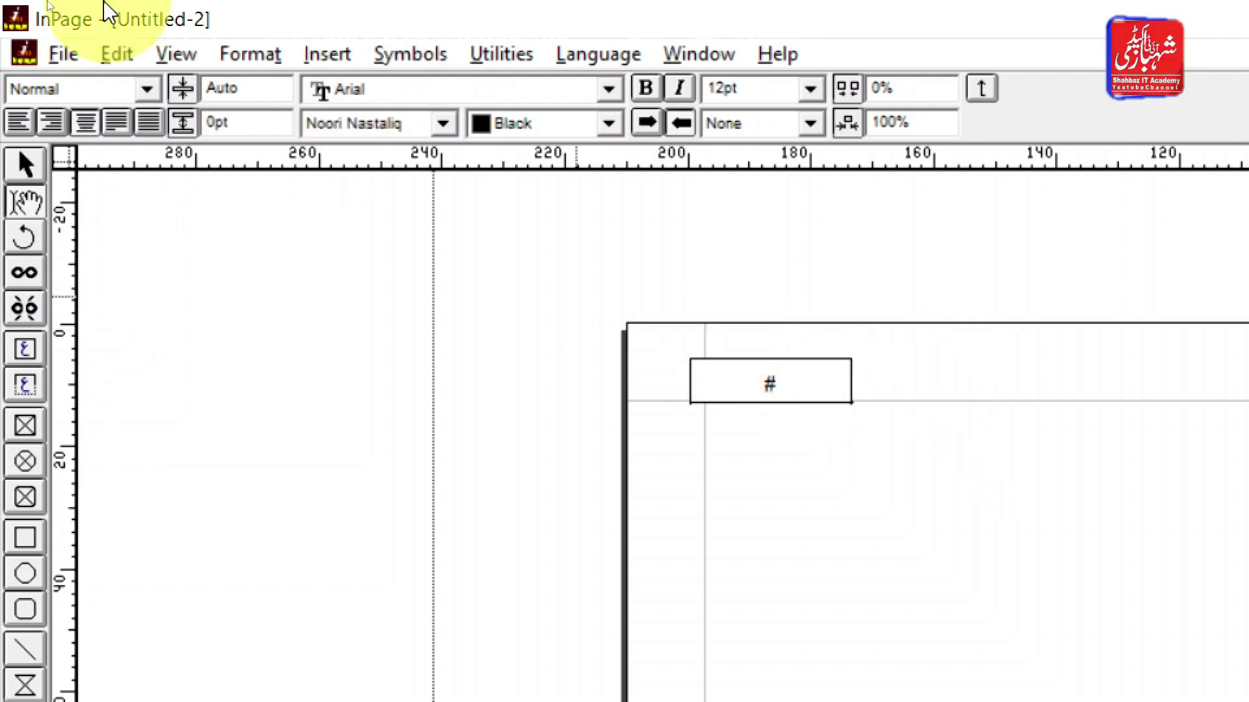
click(117, 54)
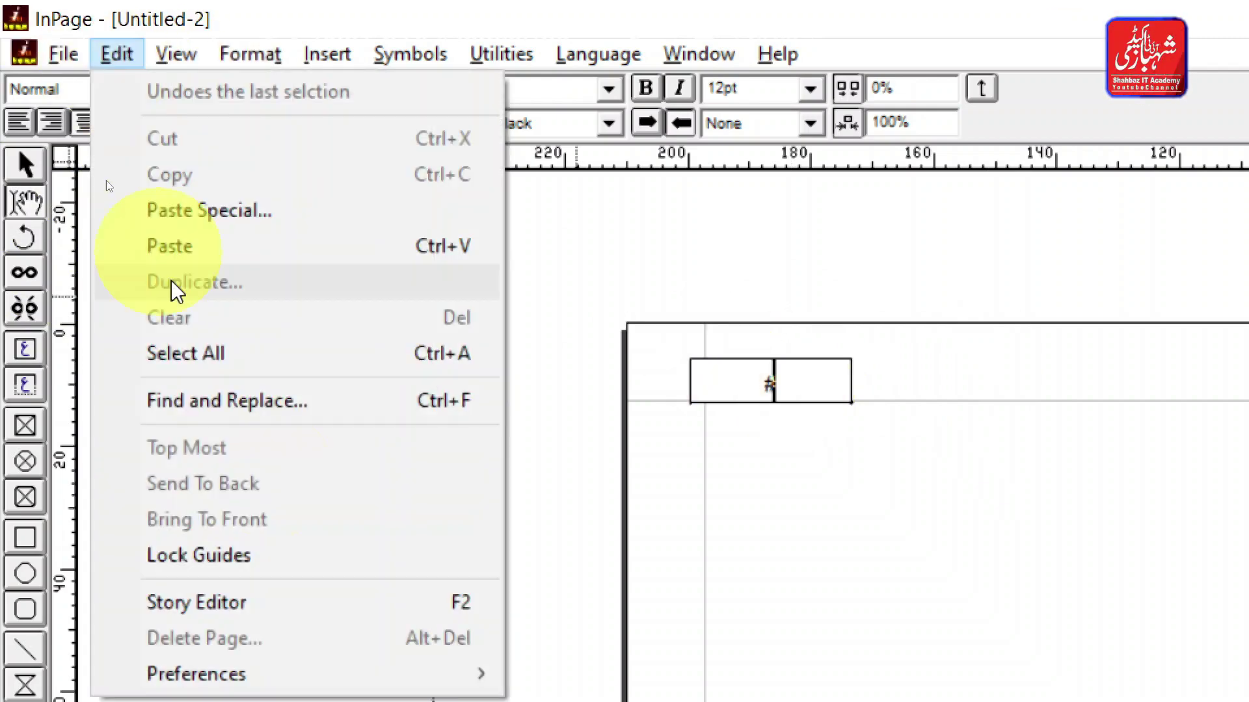
mouse_move(437, 668)
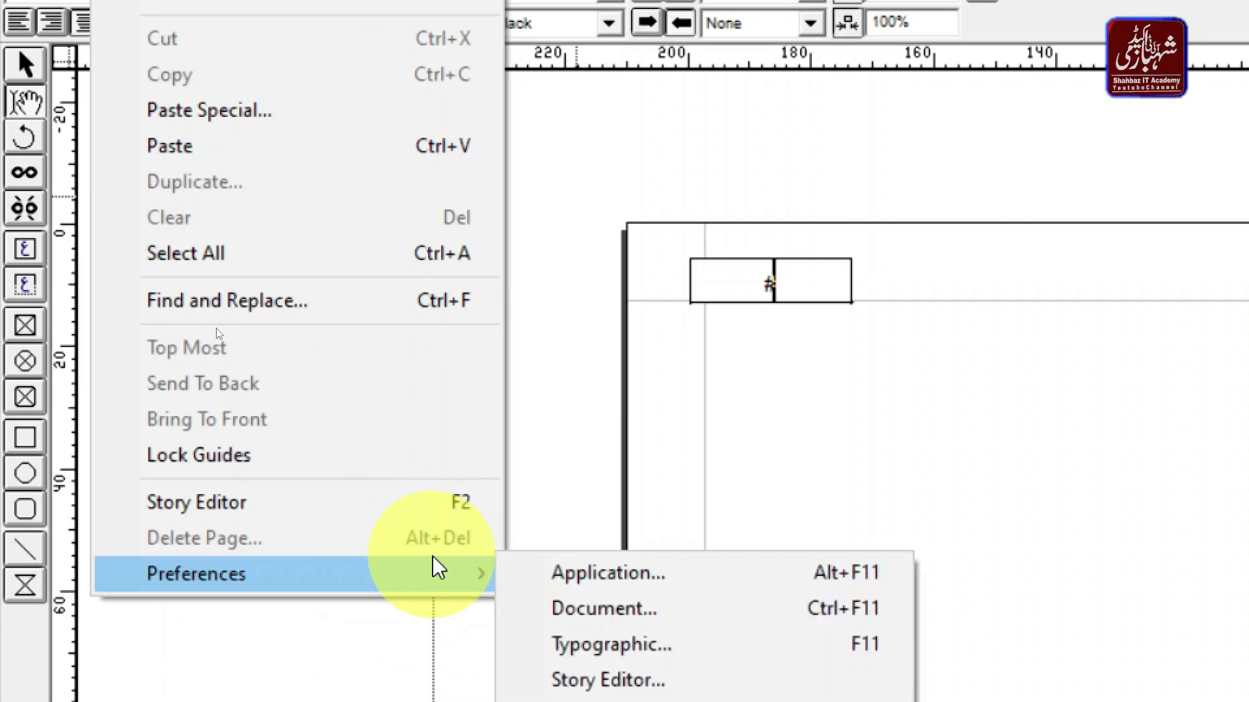
click(625, 608)
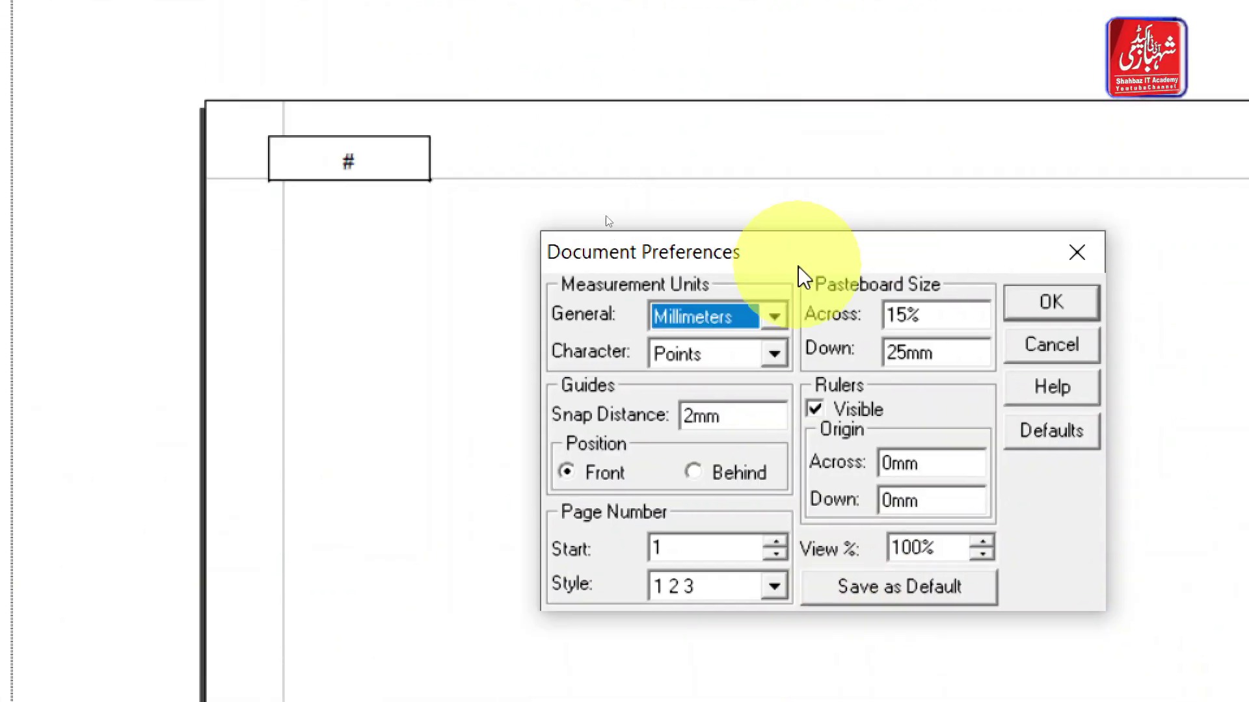
drag(798, 267, 785, 127)
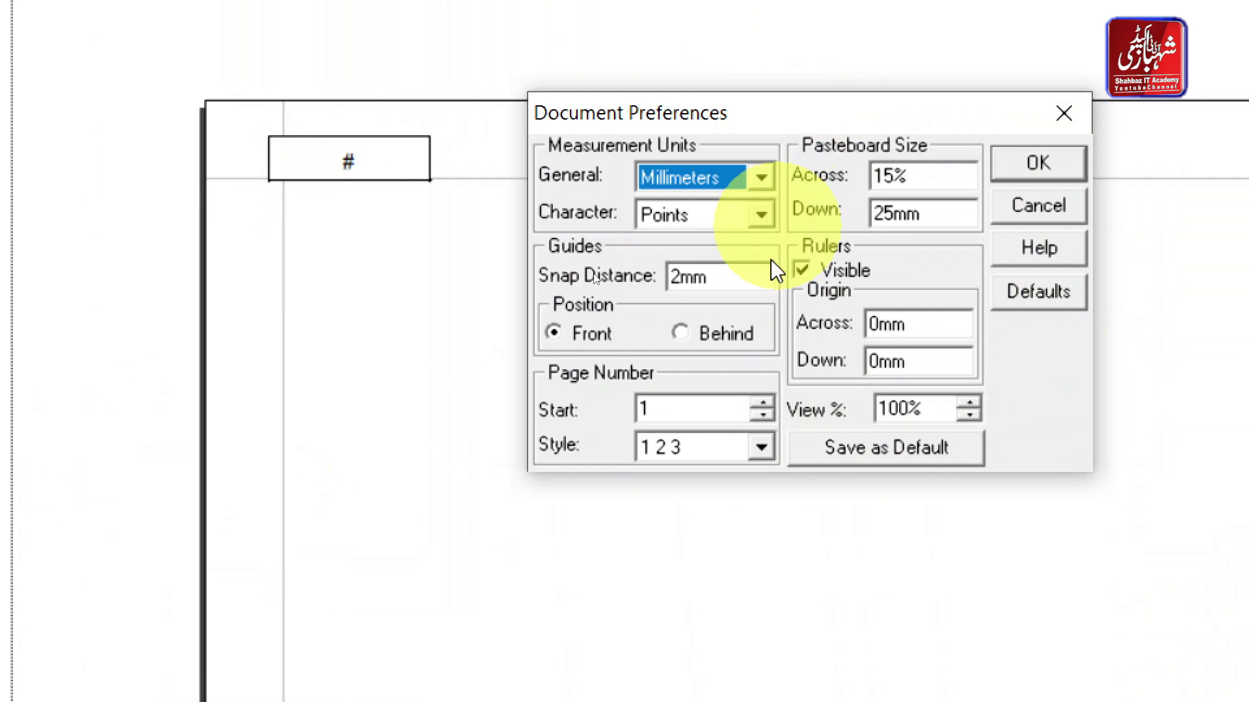
click(761, 403)
click(760, 404)
click(761, 403)
click(761, 404)
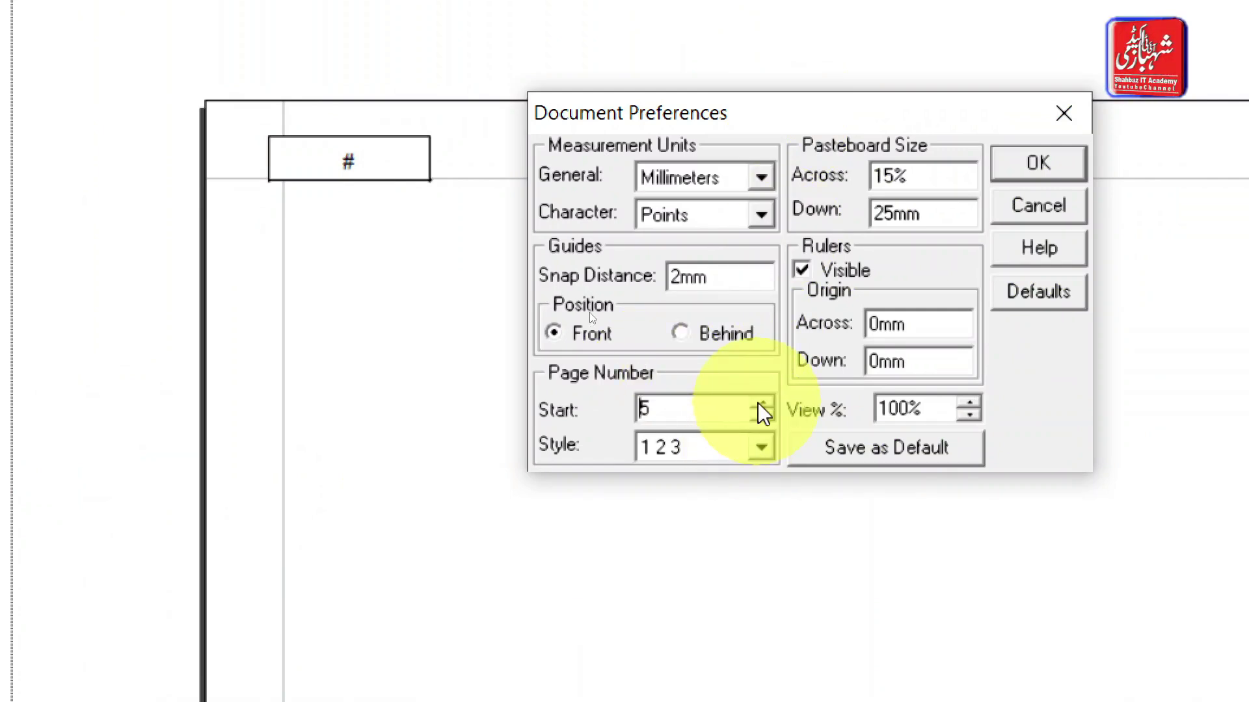
click(1041, 170)
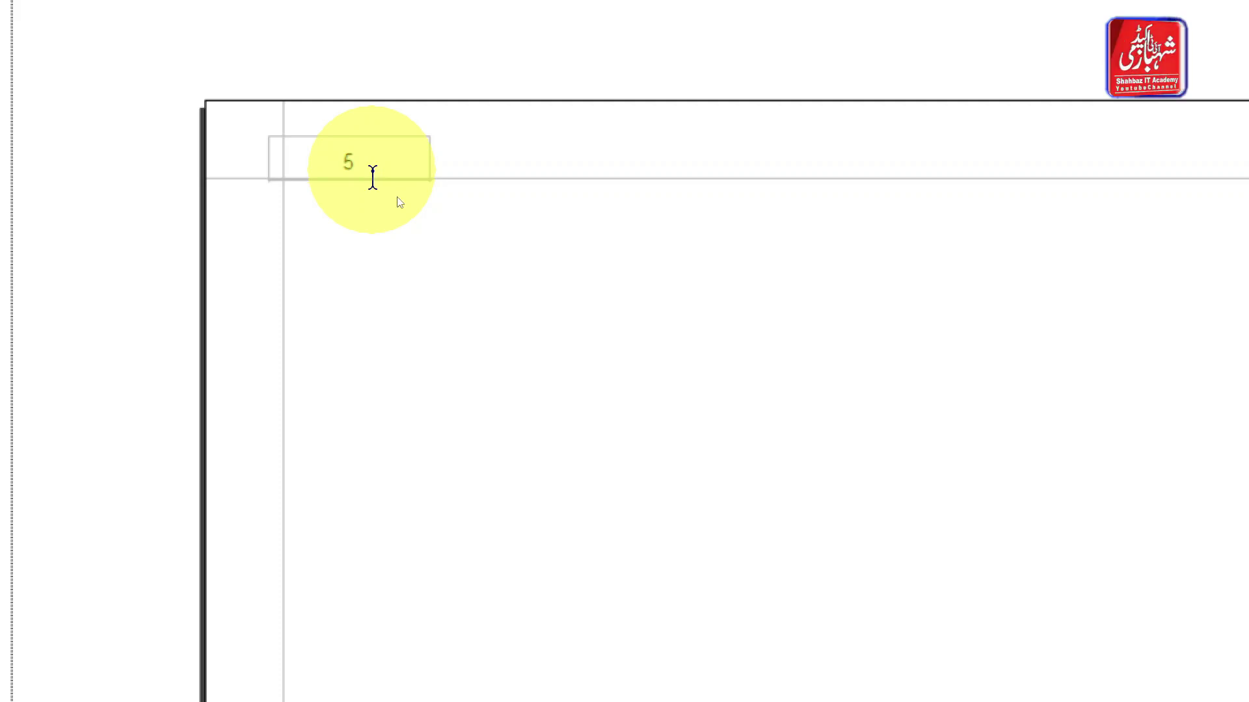
Return to the book document and inspect the header number box on the foreword page.
key(alt+Tab)
key(alt+shift+Tab)
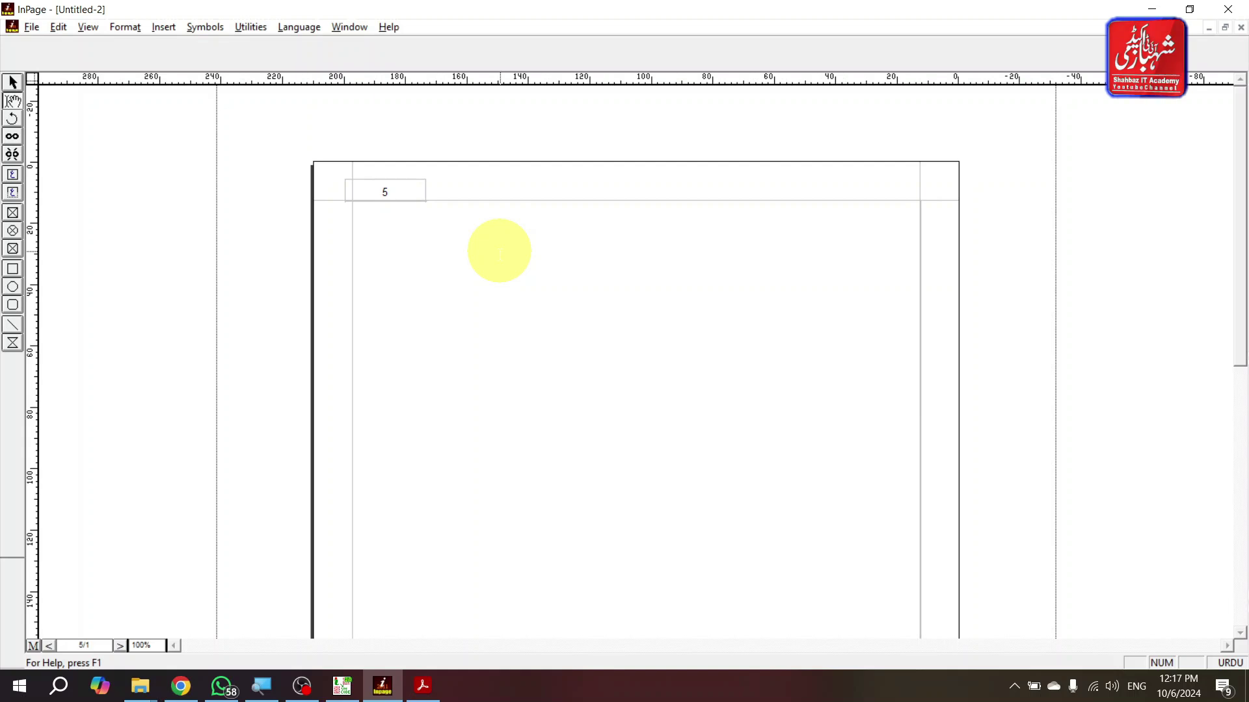
key(ctrl+Tab)
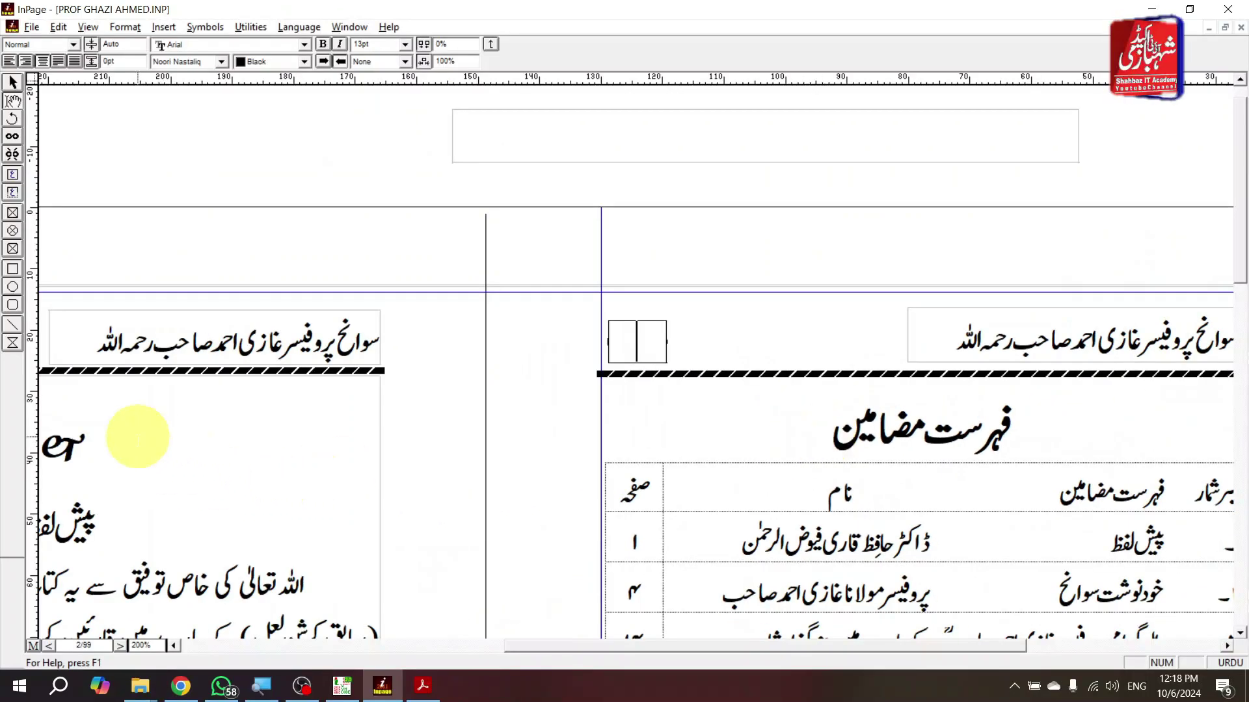
scroll(137, 439, left, 5)
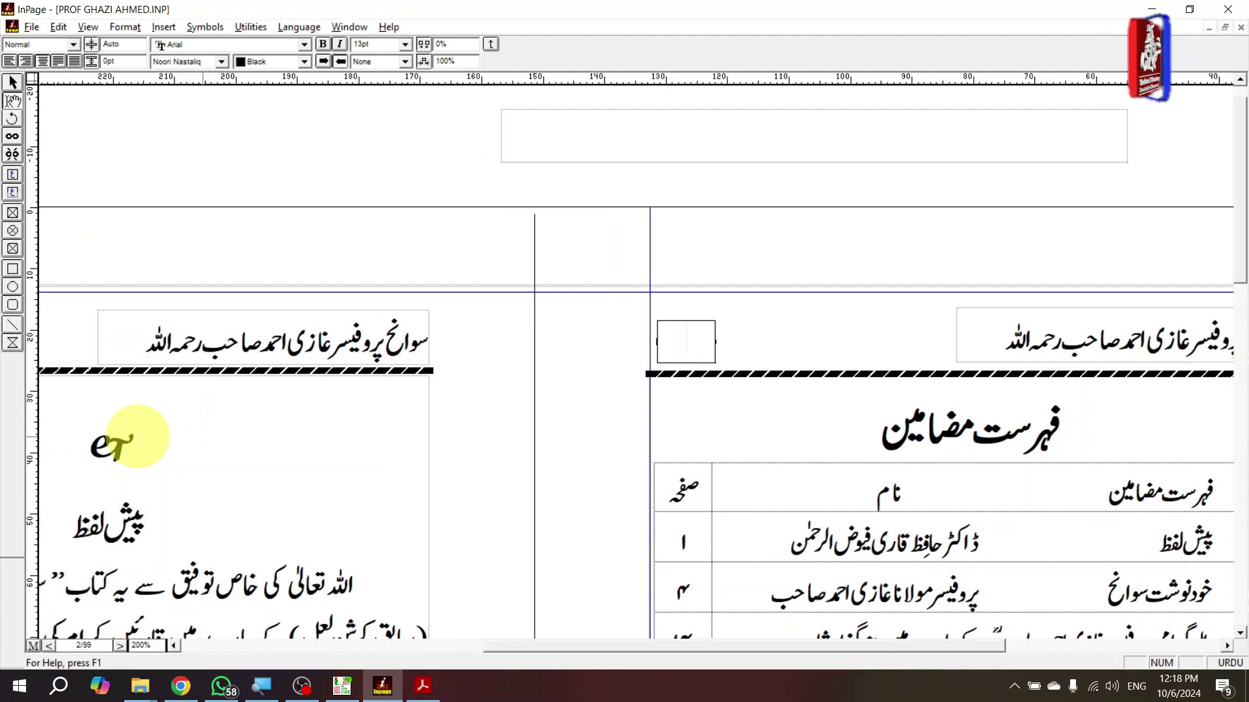
scroll(138, 439, left, 4)
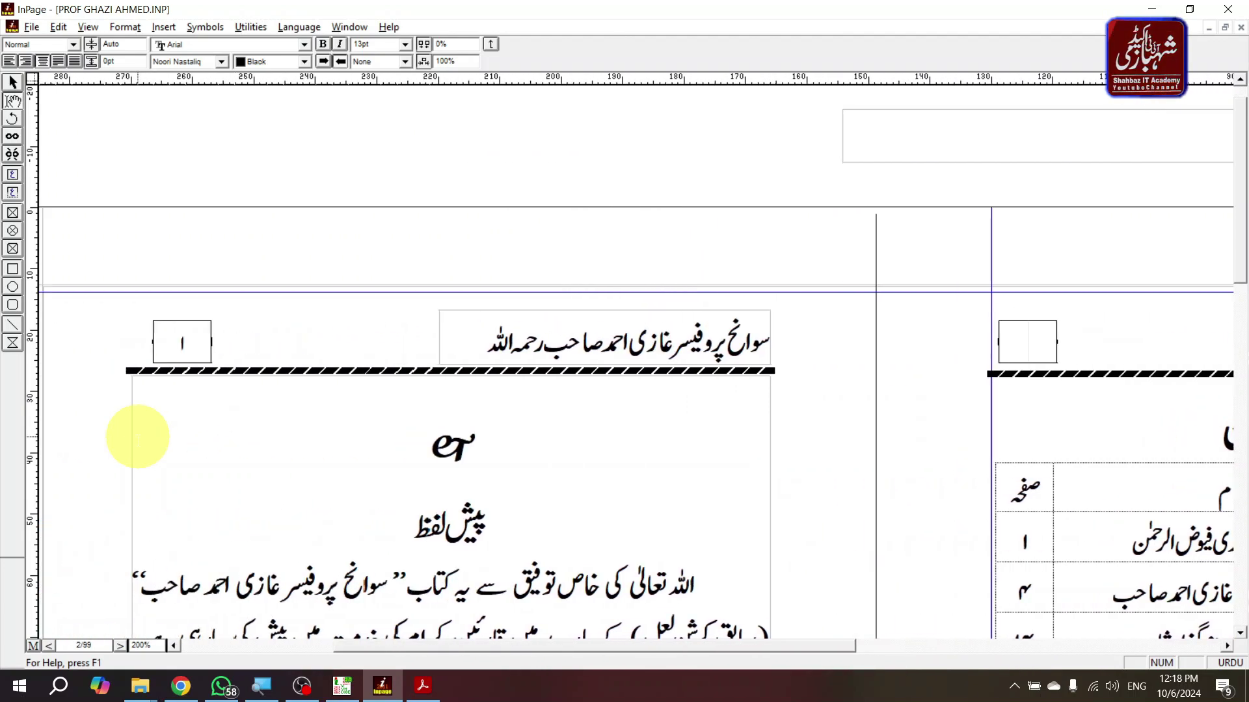